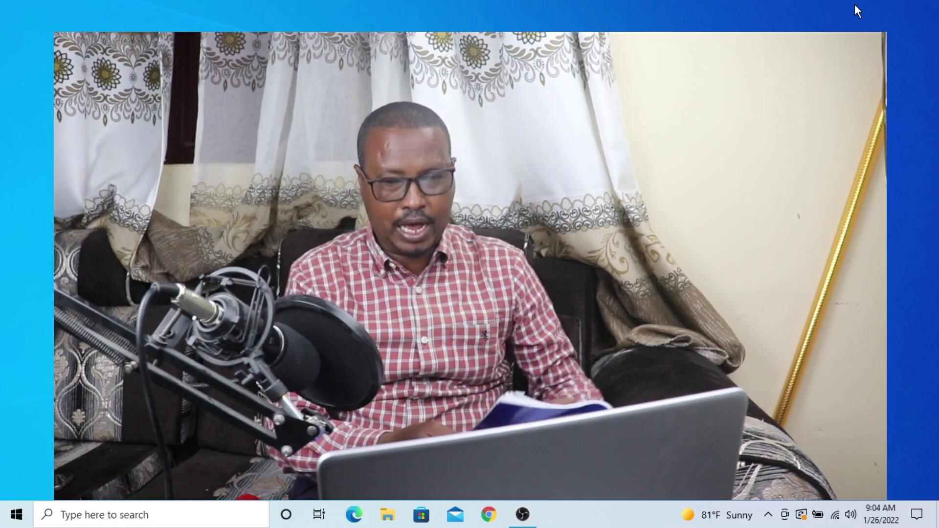
Step: In OBS, resize and position the Video Capture Device source in the lower-right corner of the scene, and minimize the program
click(523, 515)
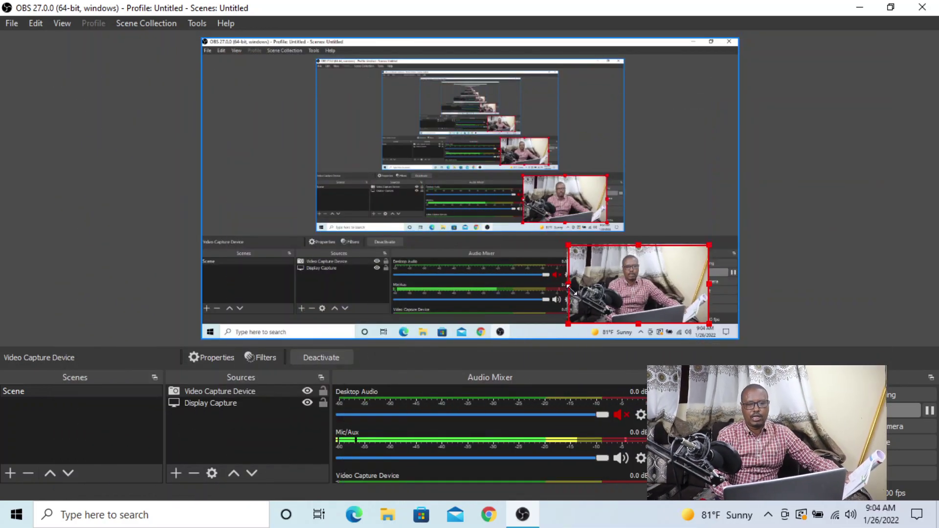
drag(663, 288, 678, 285)
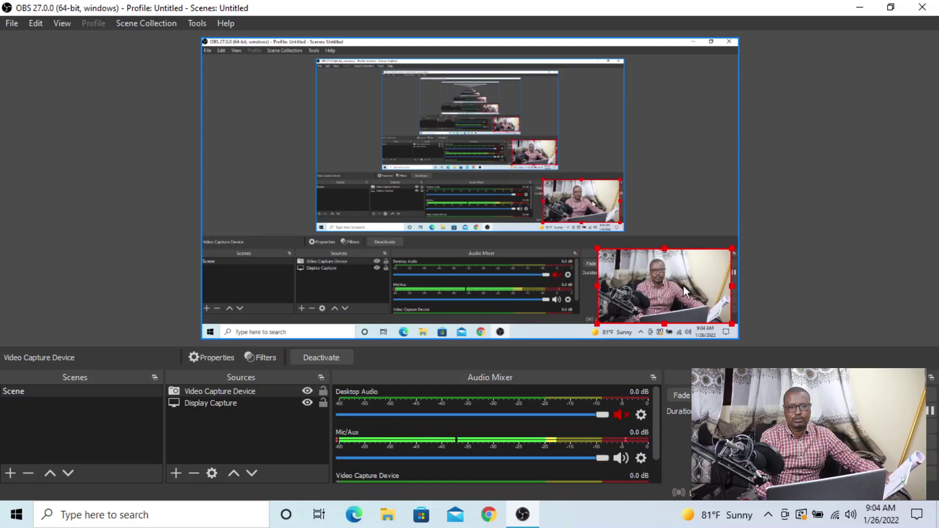
drag(594, 249, 580, 239)
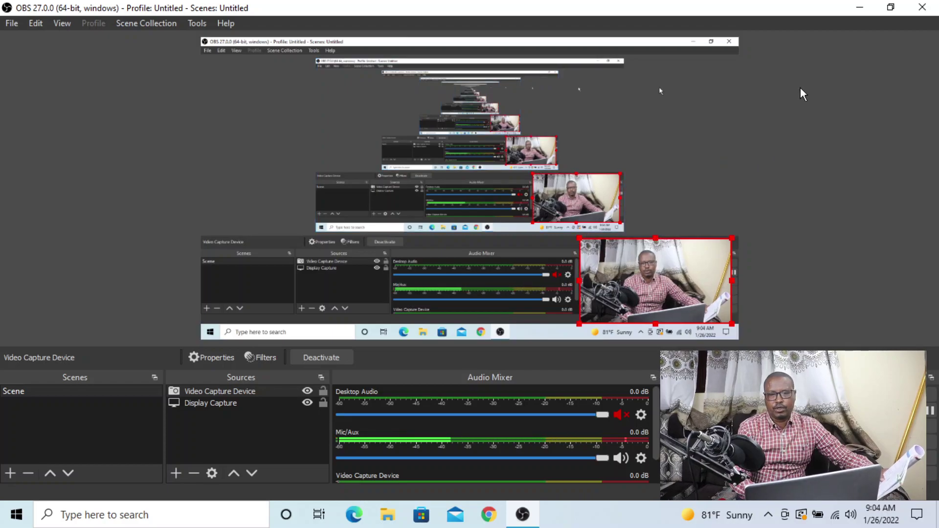
click(862, 8)
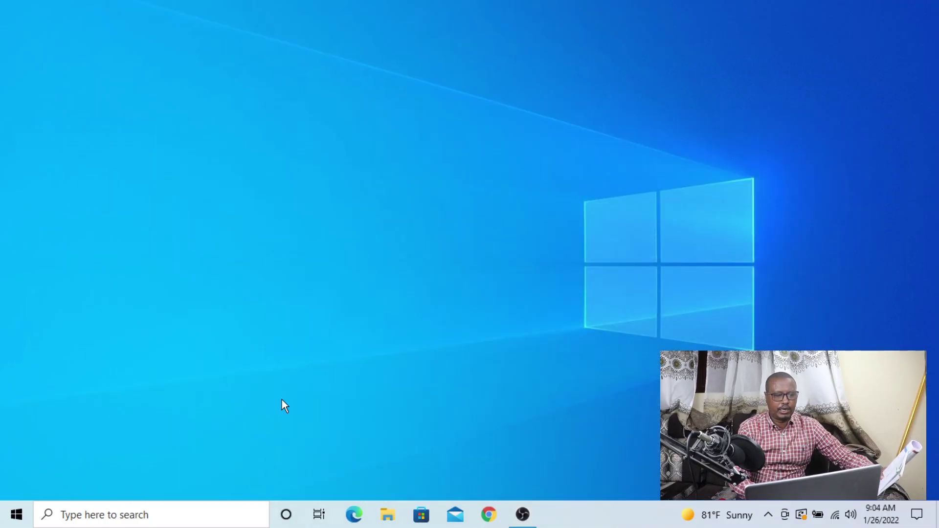
Step: Launch Excel, dismiss the missing add-in and licence notices, and create a blank workbook
click(156, 513)
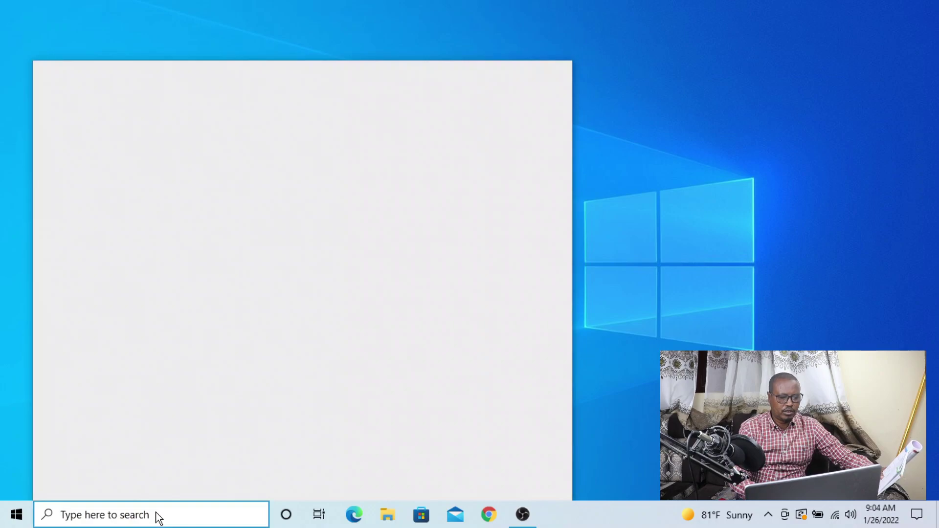
text(exce)
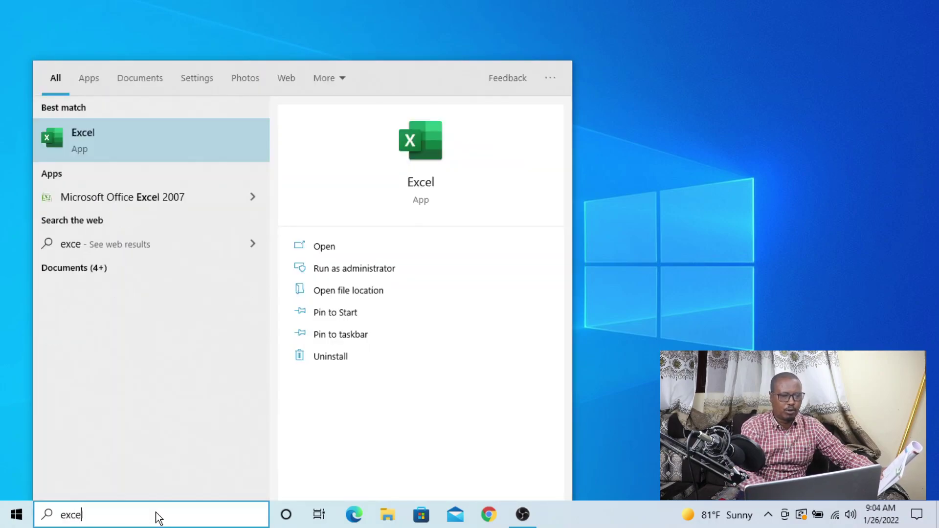
click(116, 141)
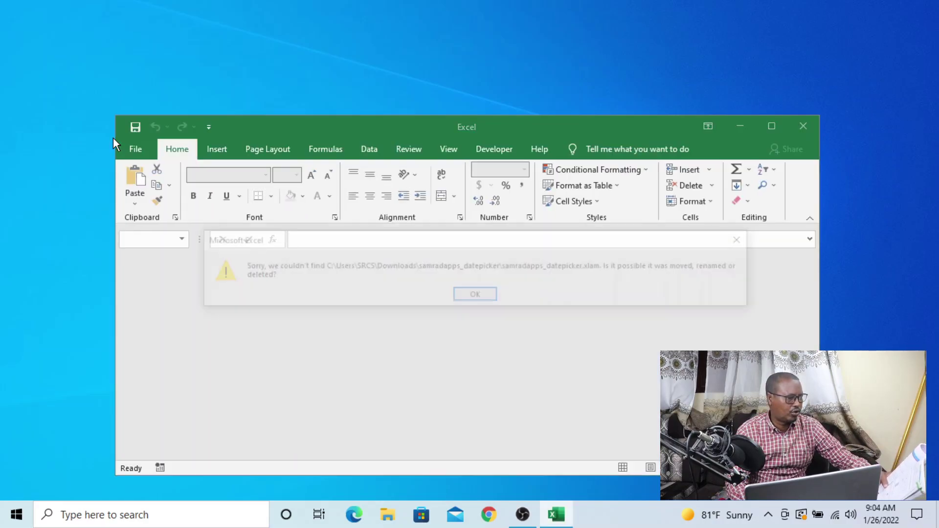
click(480, 297)
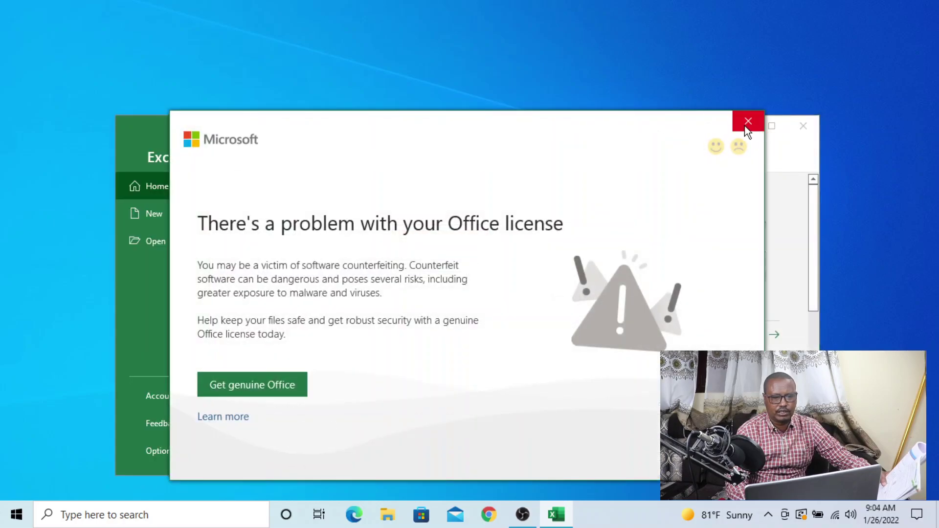
click(746, 121)
click(314, 247)
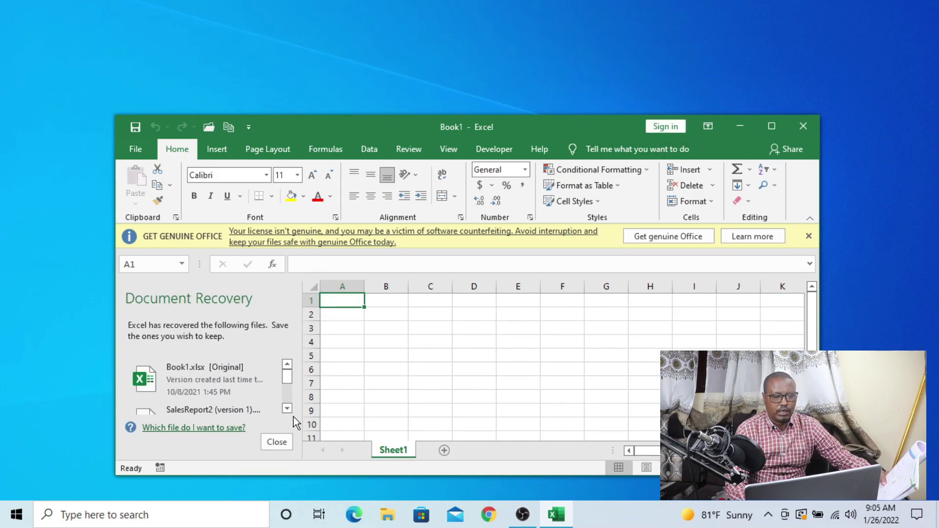
Step: Close Document Recovery, choosing to remove the recovered files, and maximize the workbook window
click(274, 442)
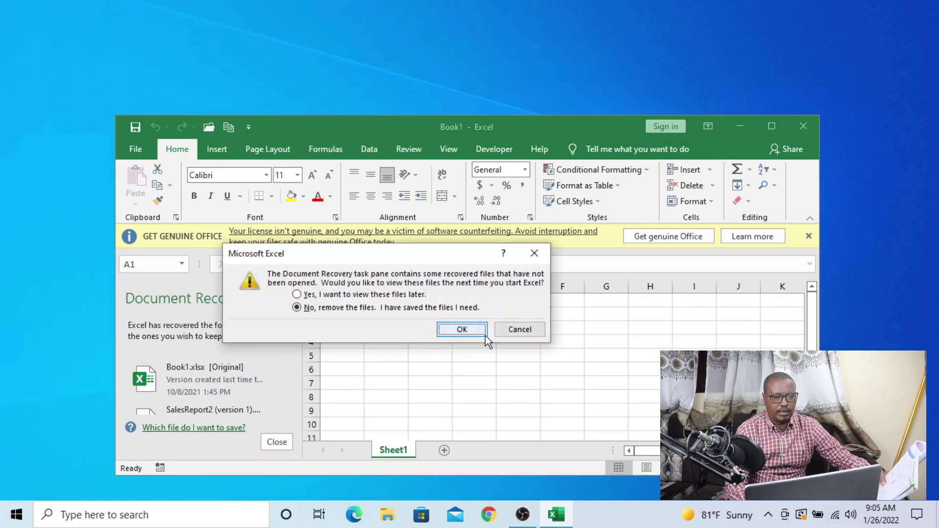
click(462, 330)
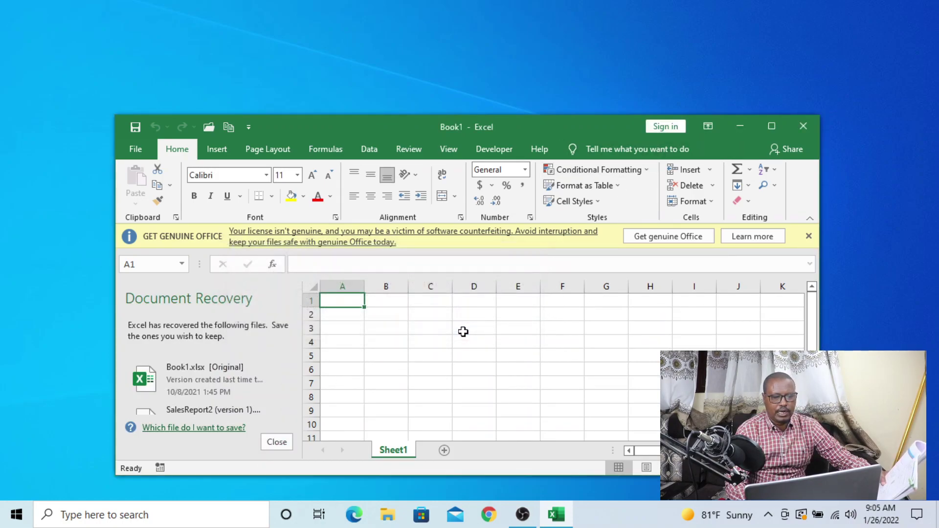
click(771, 127)
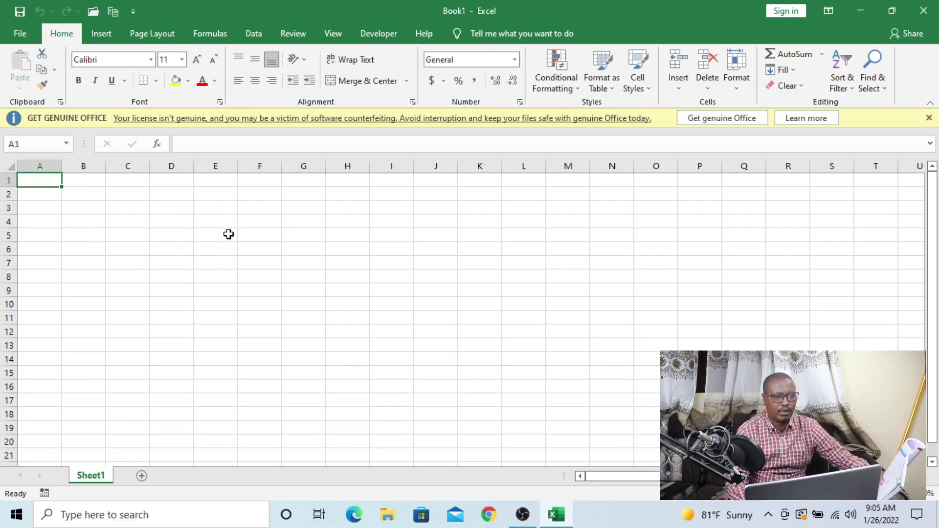
Step: Select the single cells E5, E9 and D1 one after another
click(218, 238)
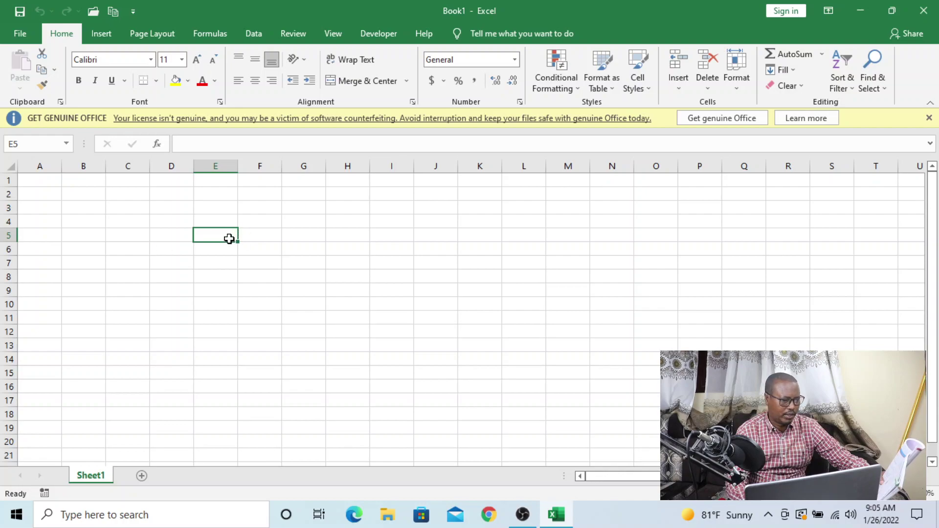
click(213, 287)
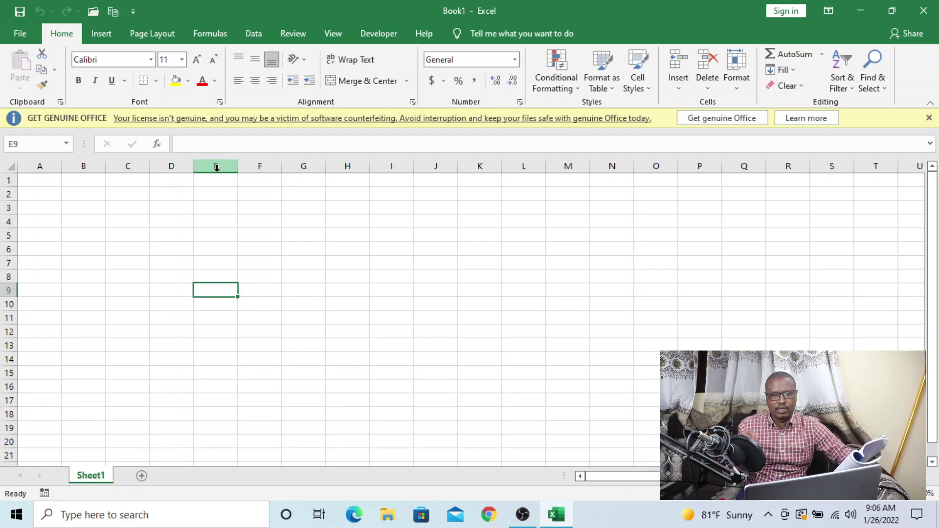
click(164, 181)
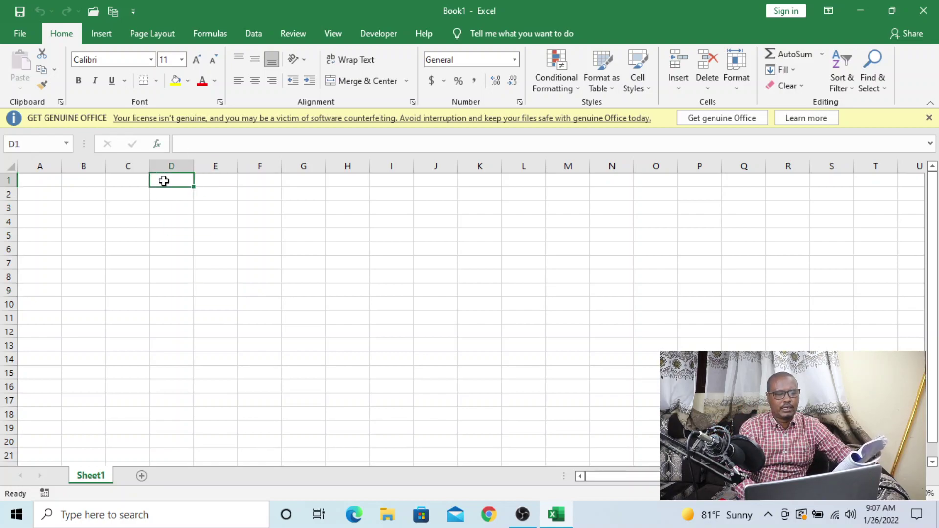
Step: Select the ranges D1:L14, A1:B3 and A1:F5 in turn, and return to single cells M5 and B2
mouse_move(164, 180)
mouse_down()
mouse_move(216, 222)
mouse_move(520, 353)
mouse_up()
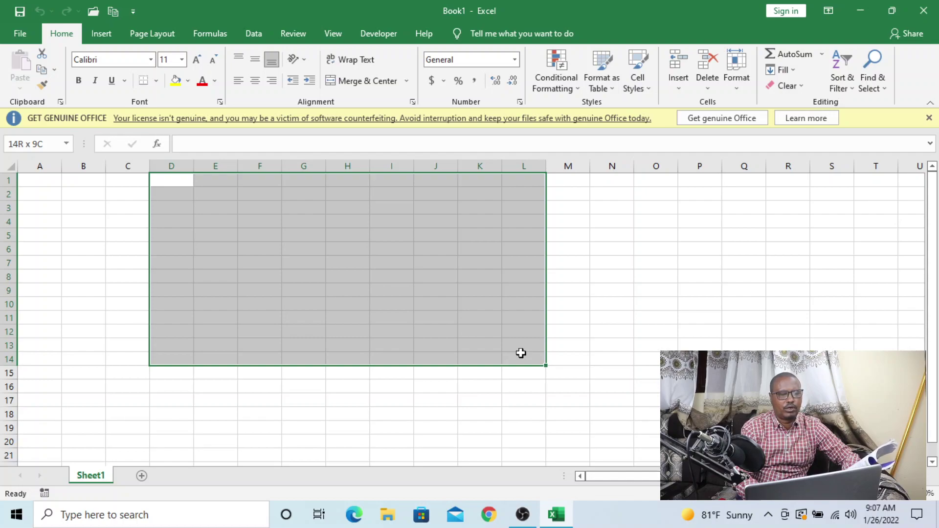
drag(521, 353, 520, 353)
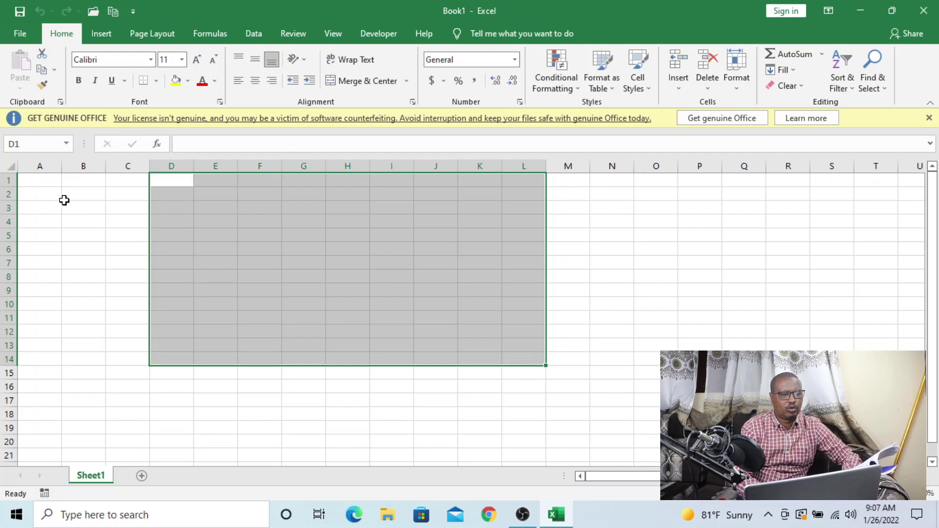
drag(42, 181, 73, 211)
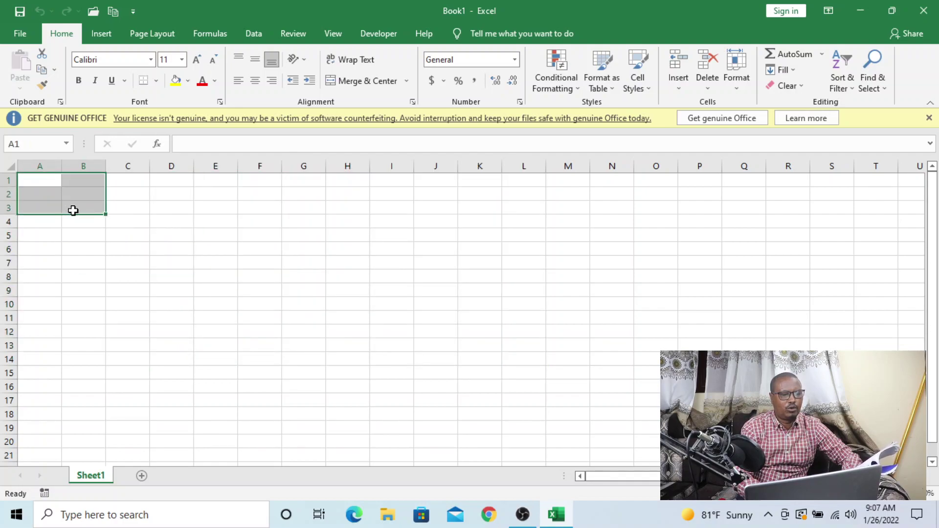
drag(39, 181, 99, 229)
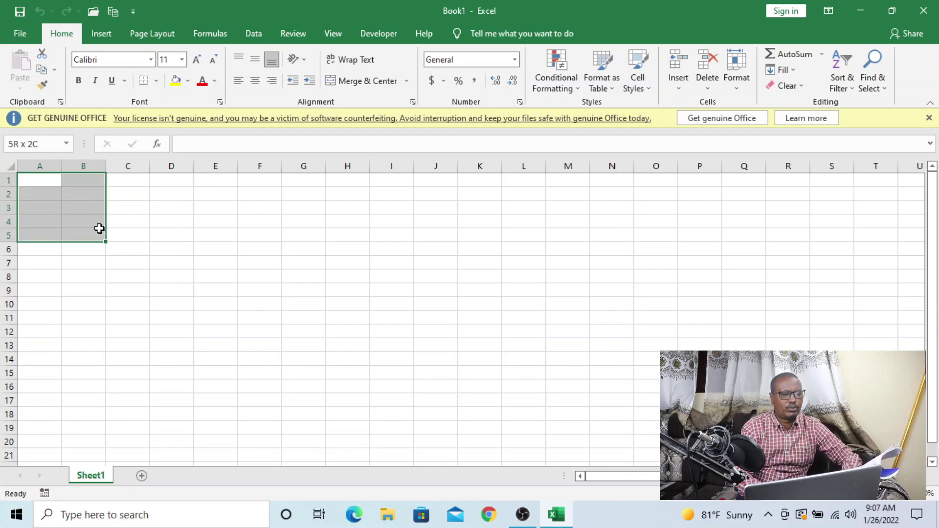
drag(99, 229, 279, 236)
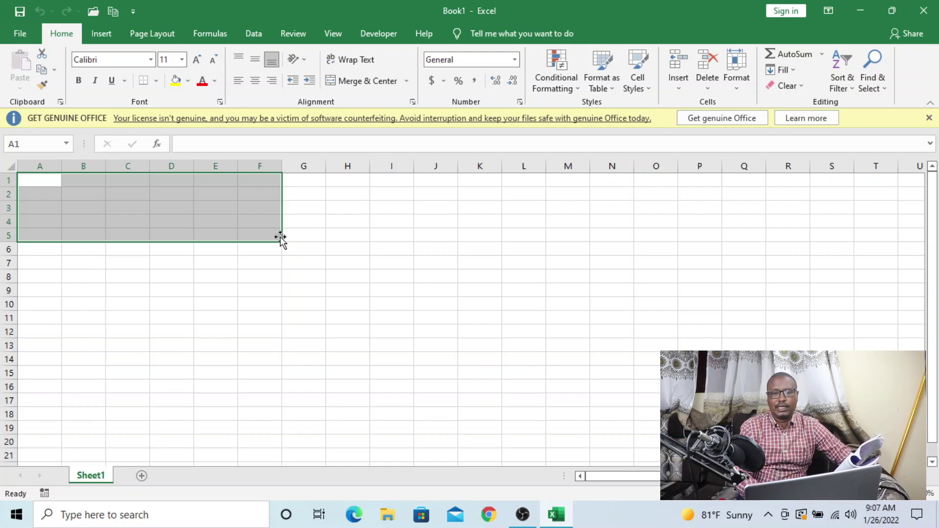
click(558, 237)
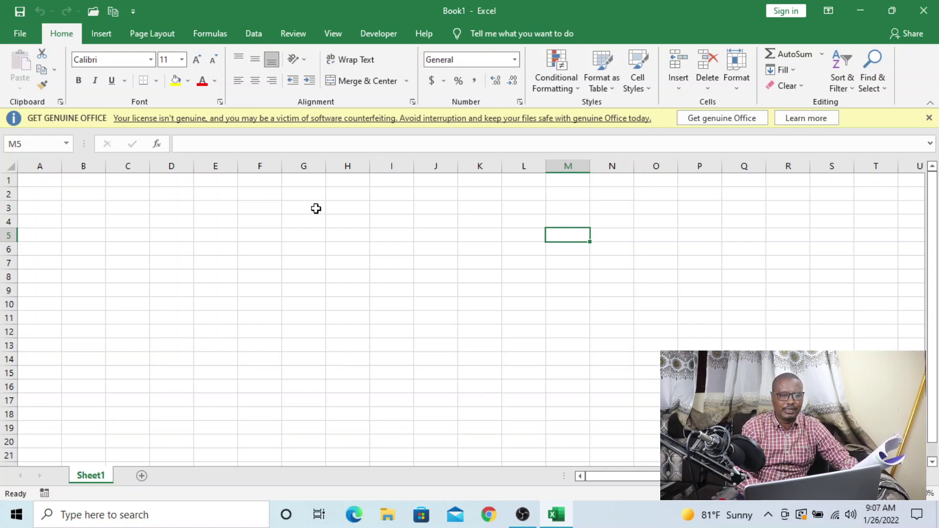
click(81, 197)
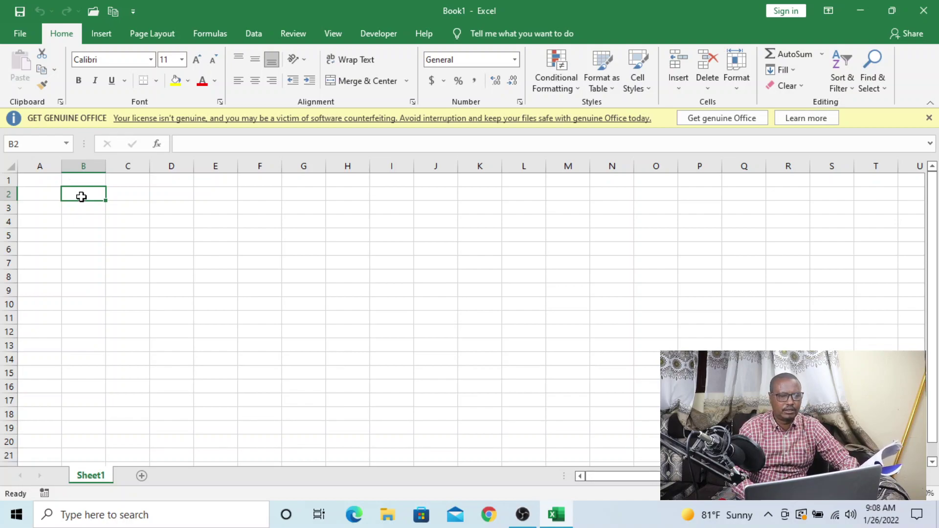
Step: Enter "a" in A1, 2 in A2 and the date 09/01/2022 in A3, and color the text in A1 red
click(46, 182)
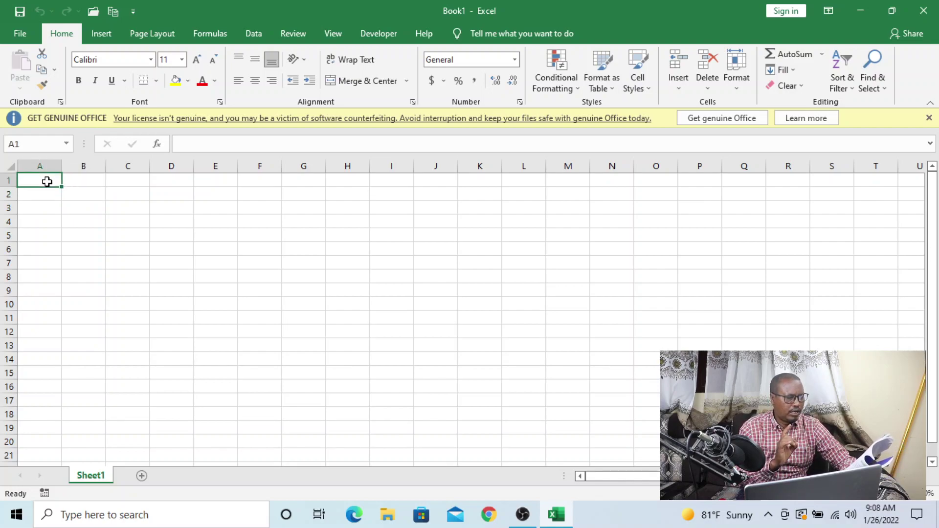
text(a)
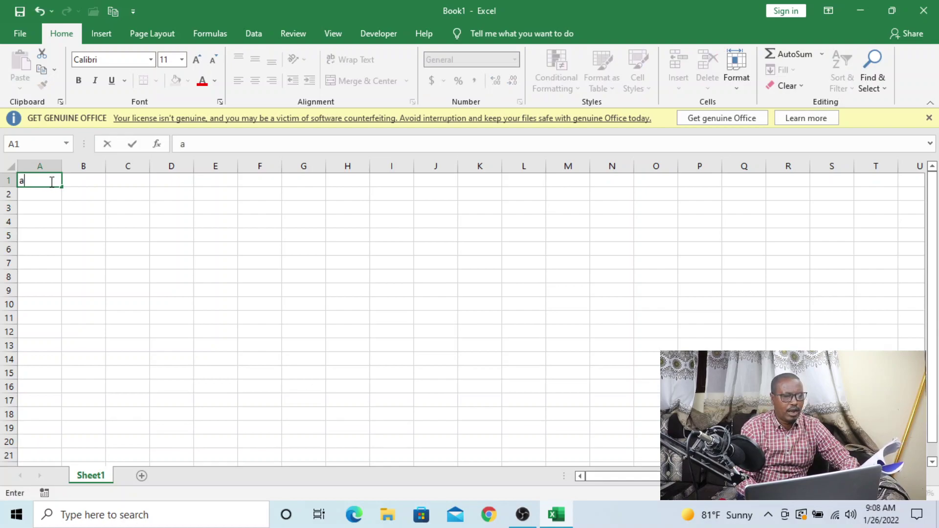
click(50, 198)
text(2)
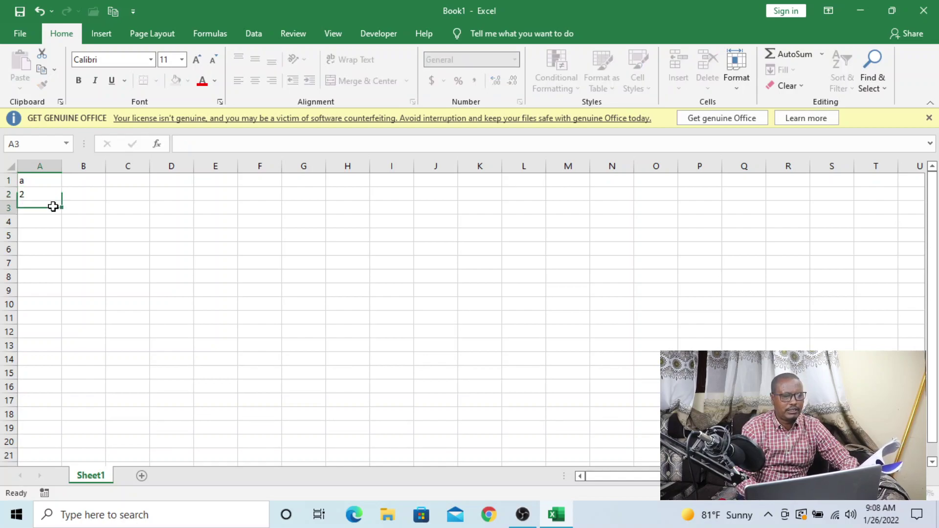
click(53, 206)
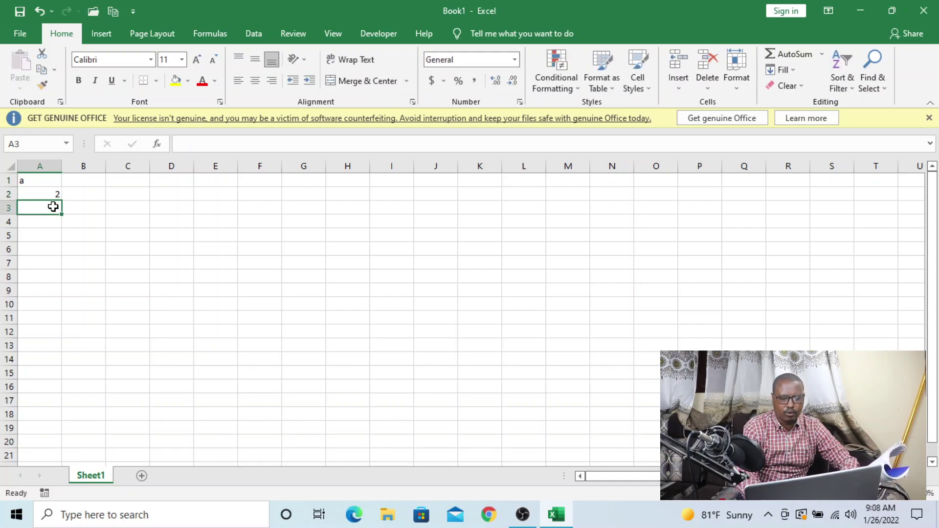
text(09/01/2022)
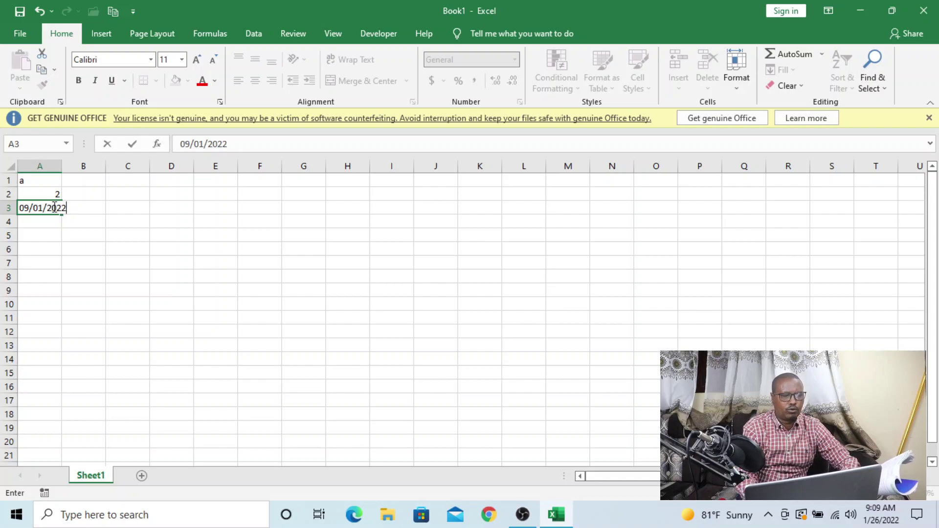
key(Return)
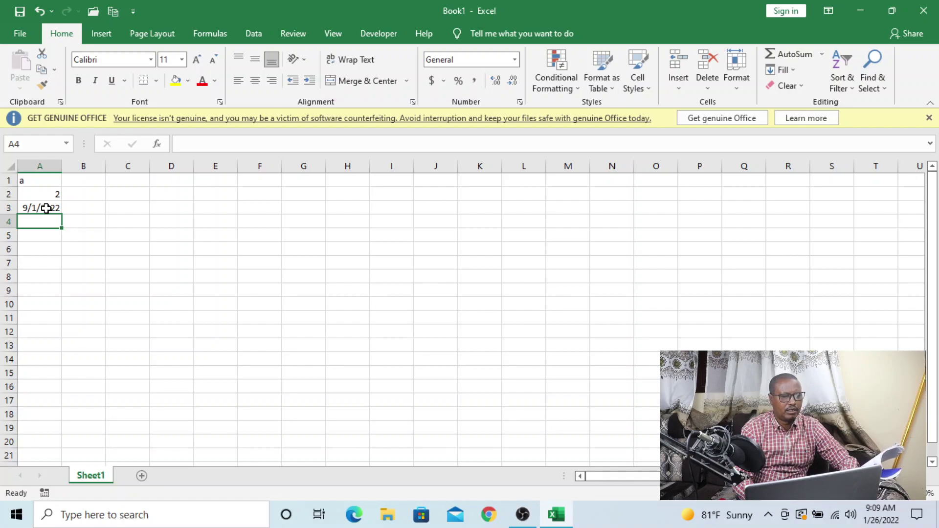
click(46, 180)
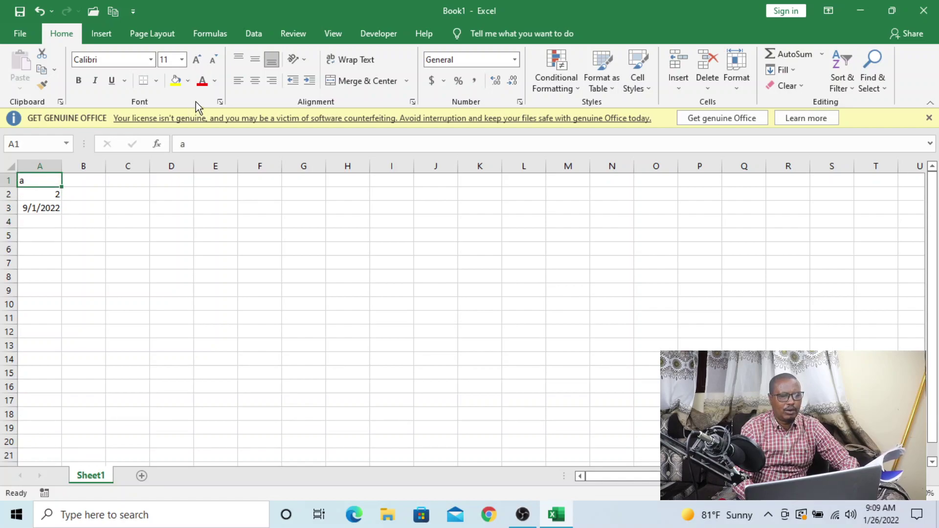
click(202, 84)
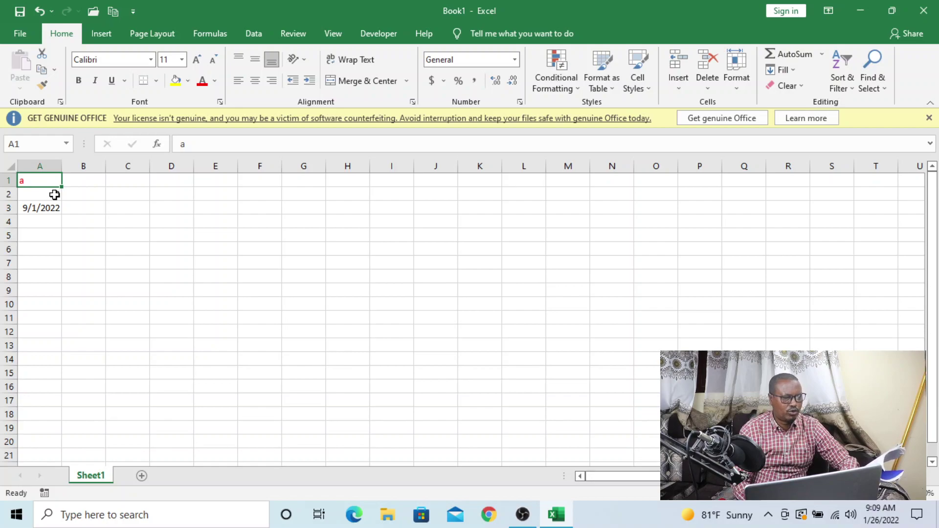
Step: Enter the number 5 in both C1 and C2
click(134, 182)
text(5)
click(134, 190)
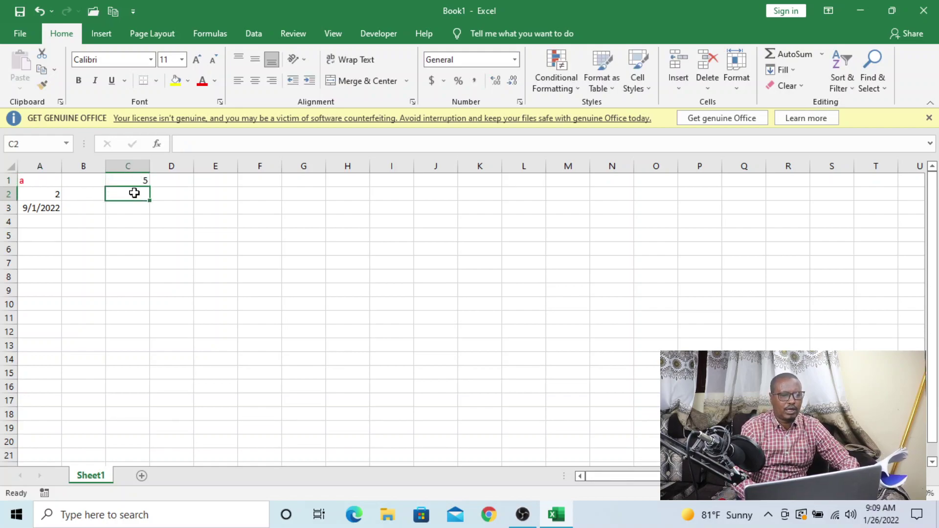
click(133, 203)
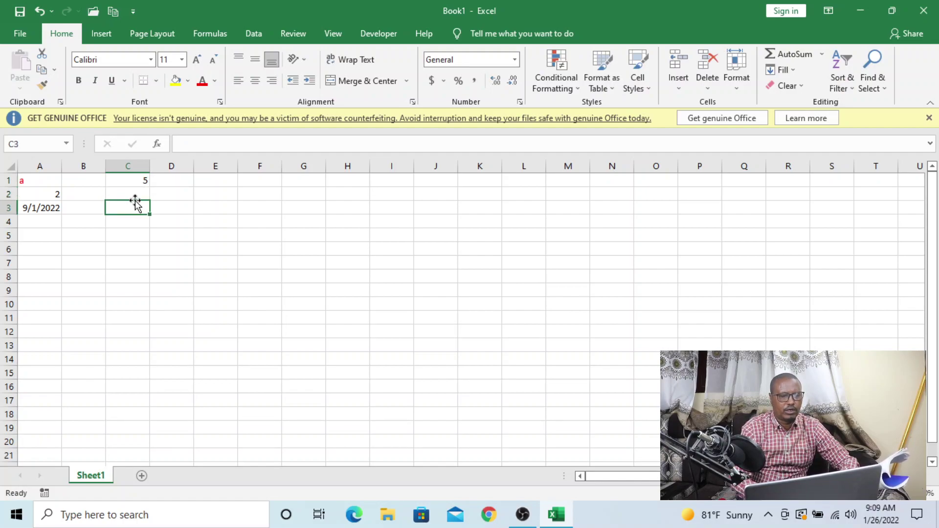
click(141, 194)
text(5)
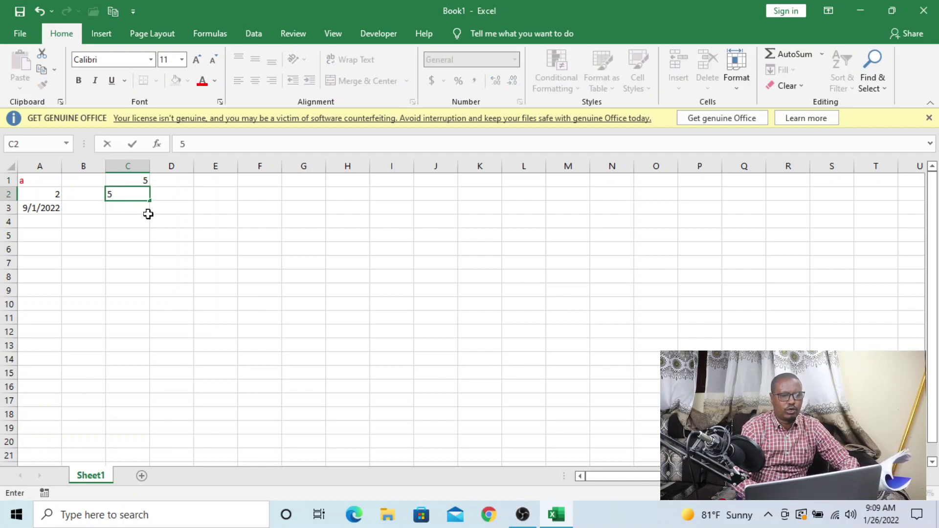
Step: Enter the formula =C1+C2 in C3 and reselect the cell to view its formula
click(147, 209)
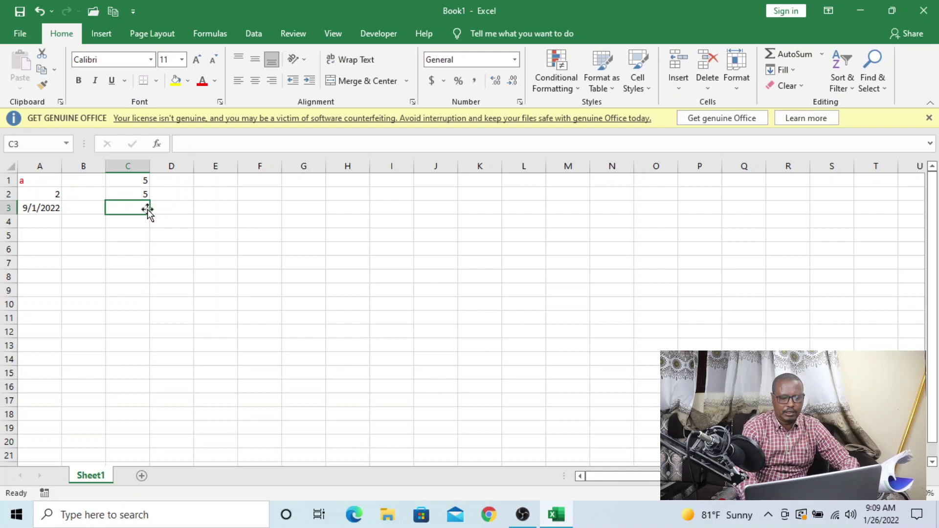
text(=)
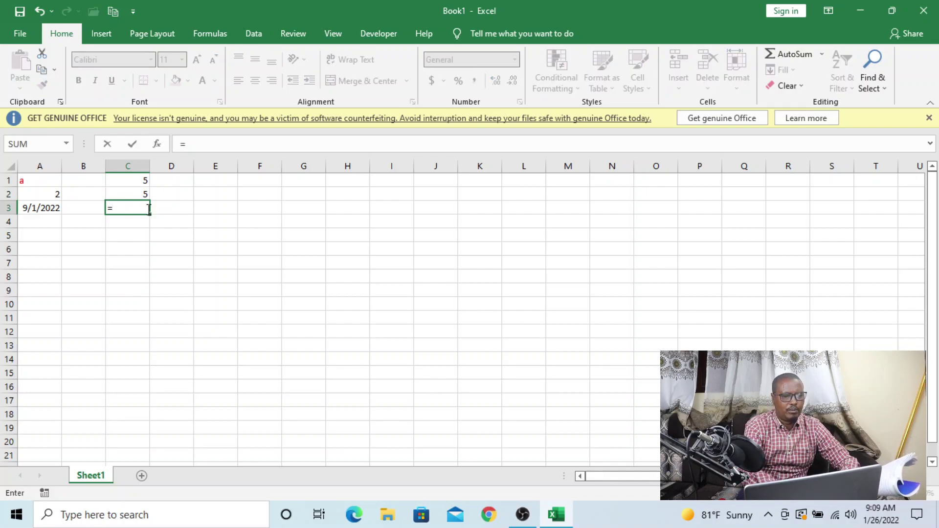
text(c1)
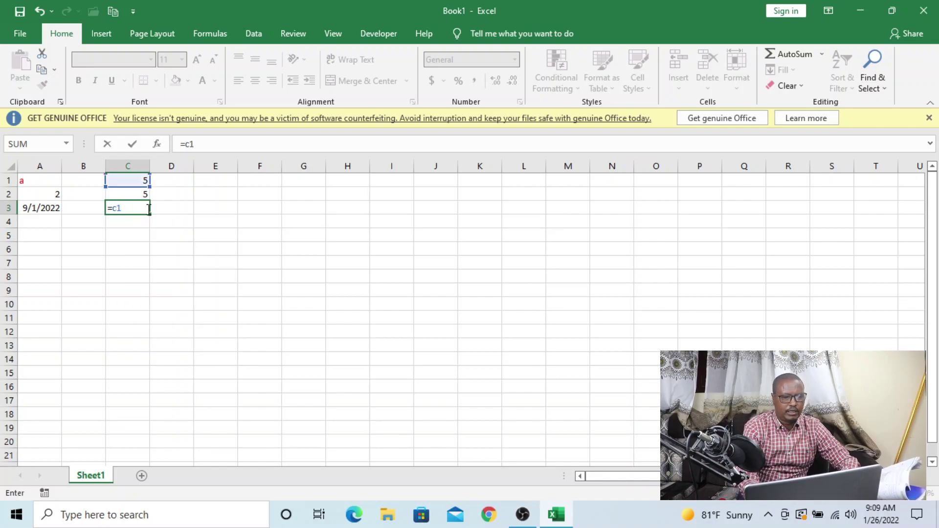
text(+)
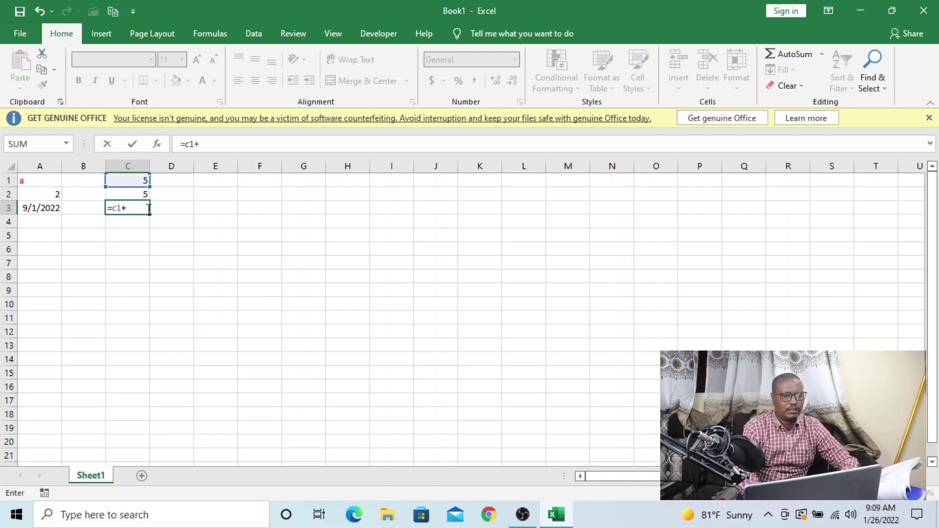
text(c2)
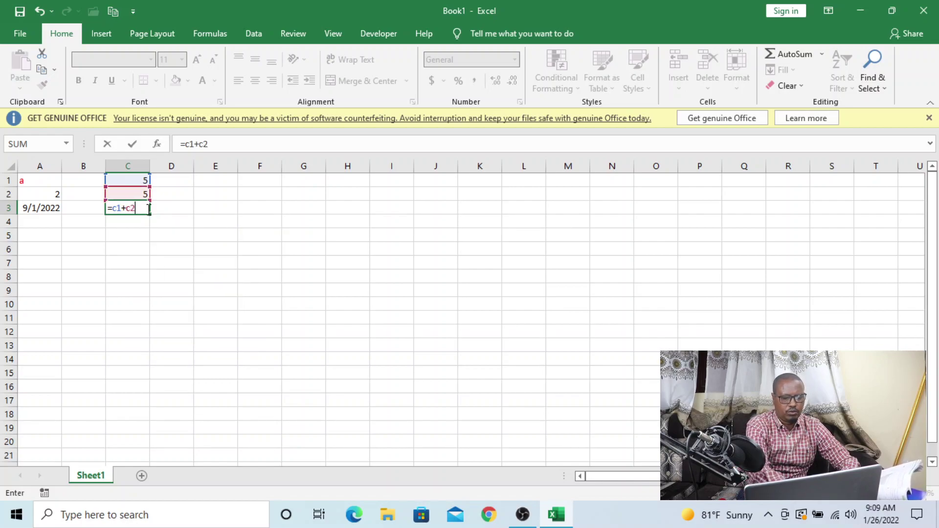
key(Return)
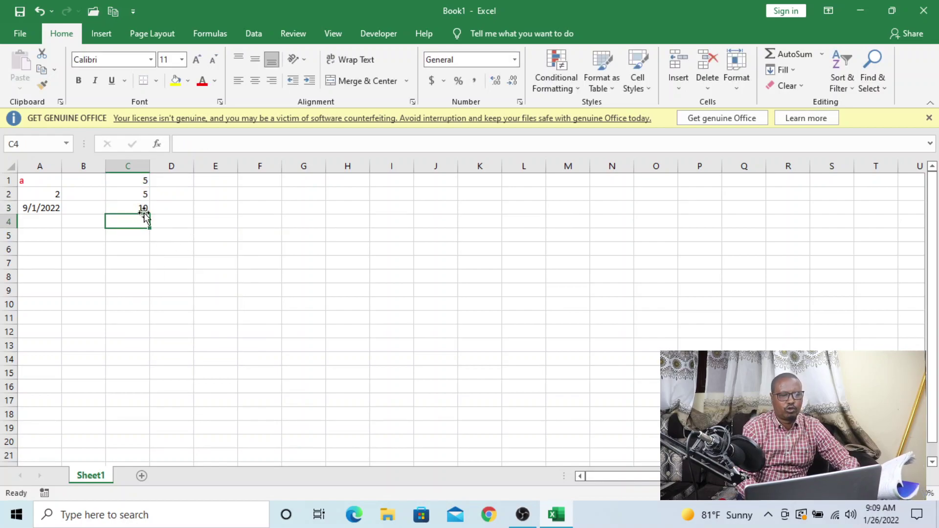
click(143, 209)
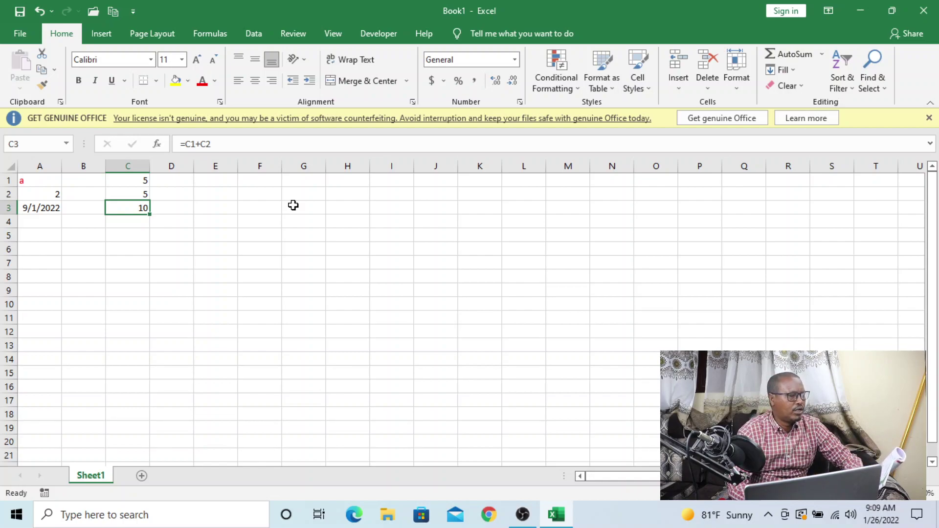
Step: Clear the contents of the range A1:C5 and deselect it
click(137, 233)
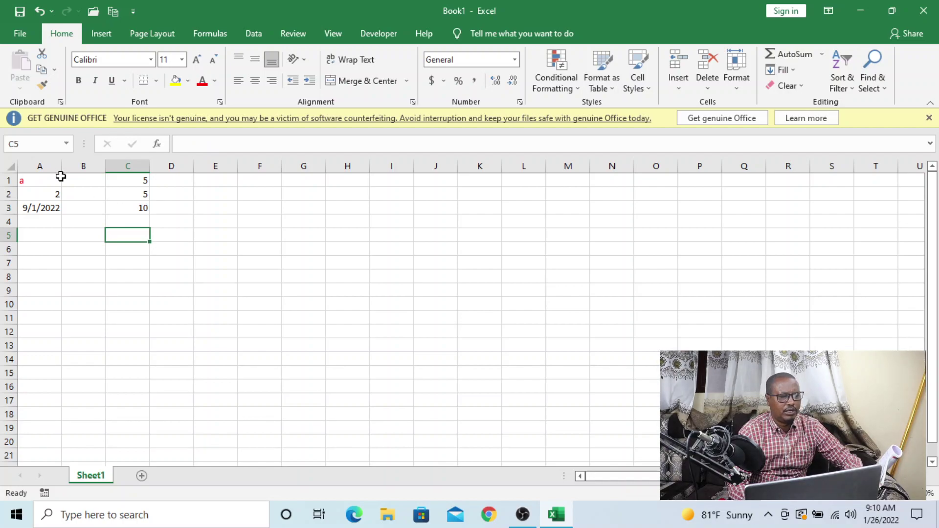
drag(39, 179, 130, 233)
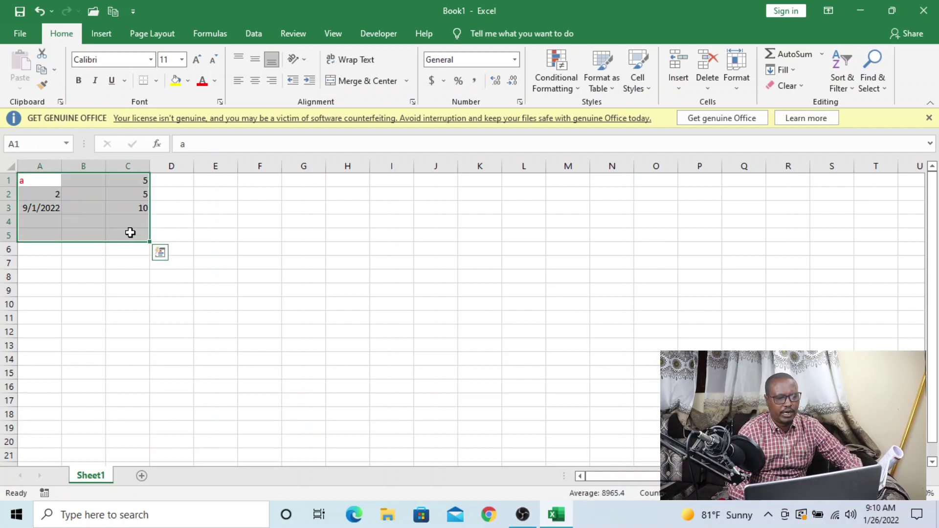
key(Delete)
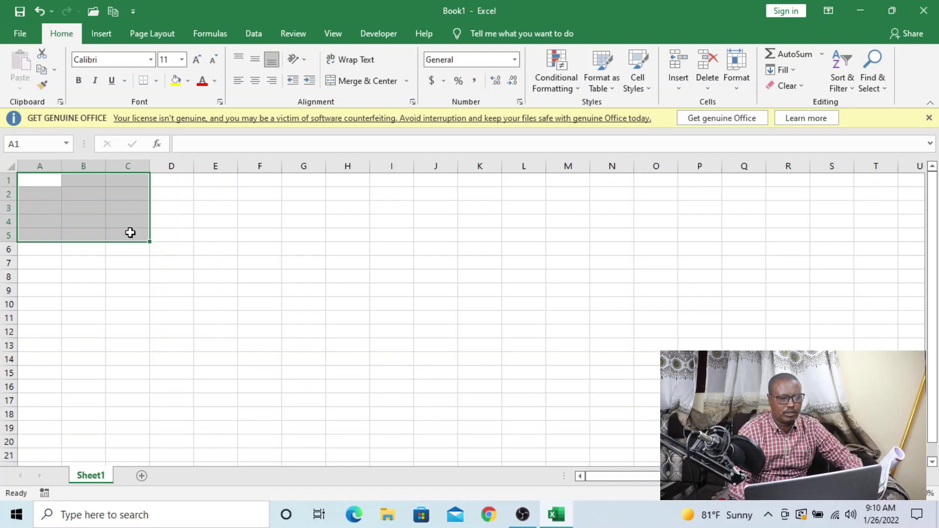
click(118, 224)
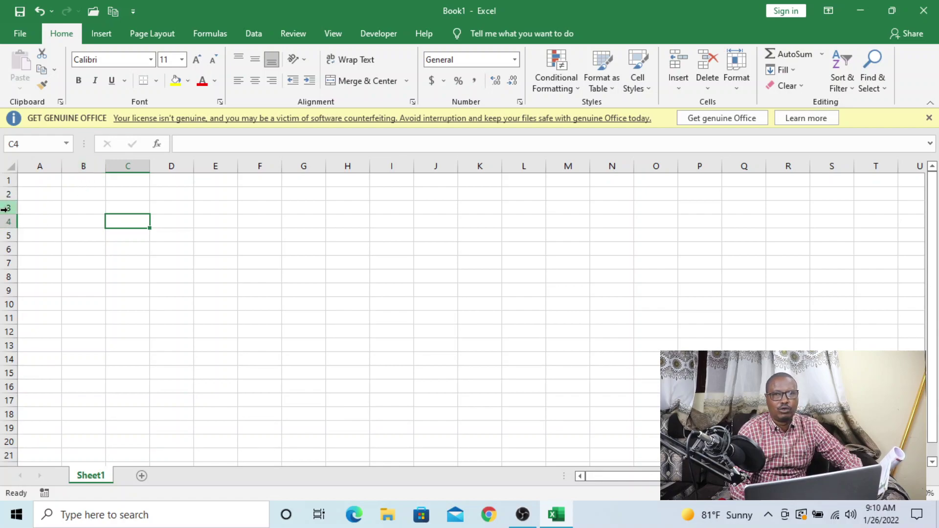
Step: Enter the text "Microsoft Excel" in cell B3
click(78, 210)
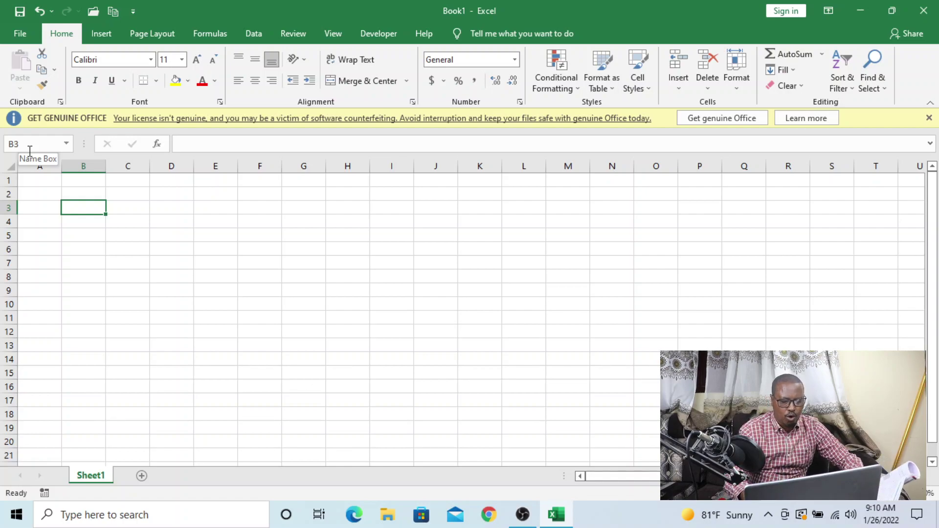
text(Microsoft Excel)
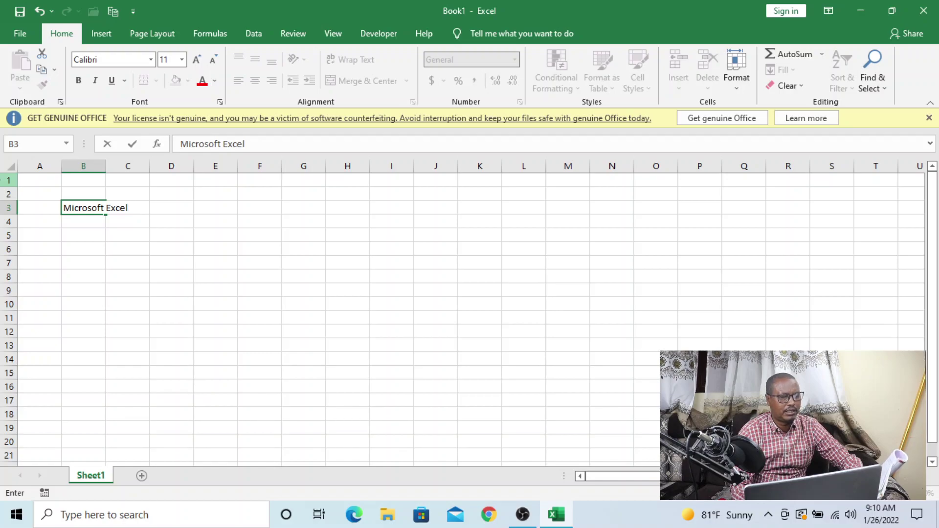
key(Return)
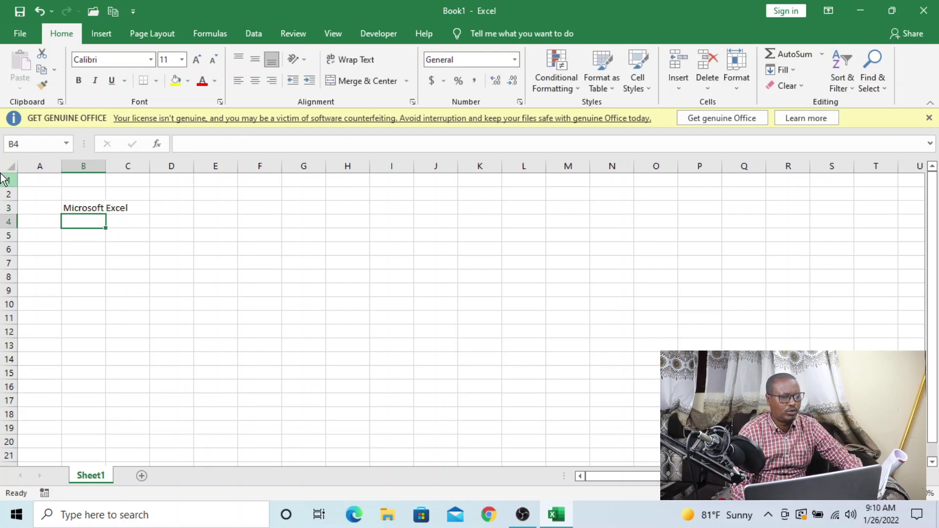
Step: Edit the text in B3 through the formula bar so that it reads "Microsoft access"
click(98, 208)
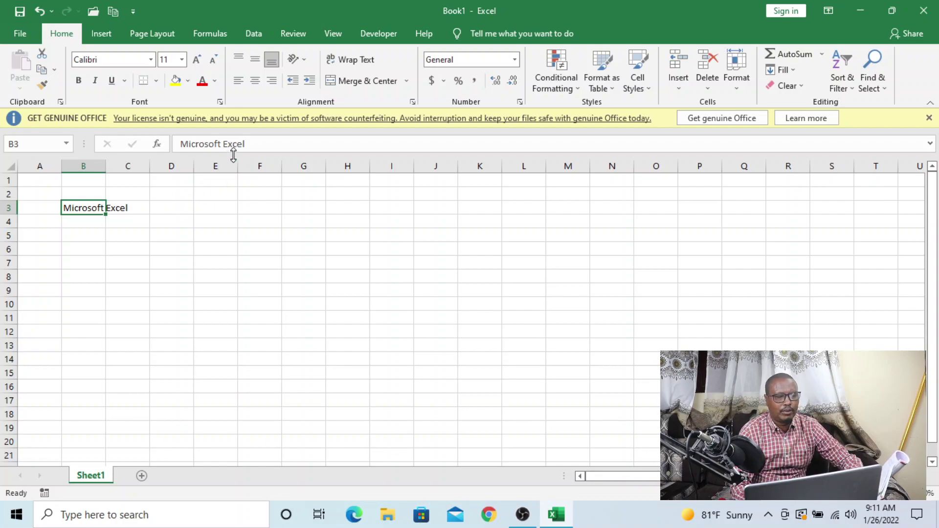
click(258, 143)
key(BackSpace)
key(BackSpace)
key(BackSpace)
key(BackSpace)
key(BackSpace)
text(access)
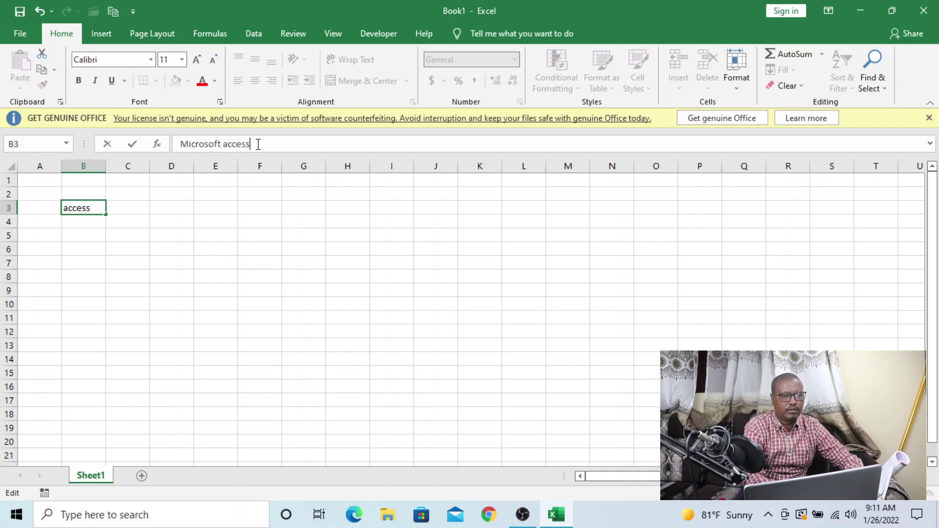
key(Return)
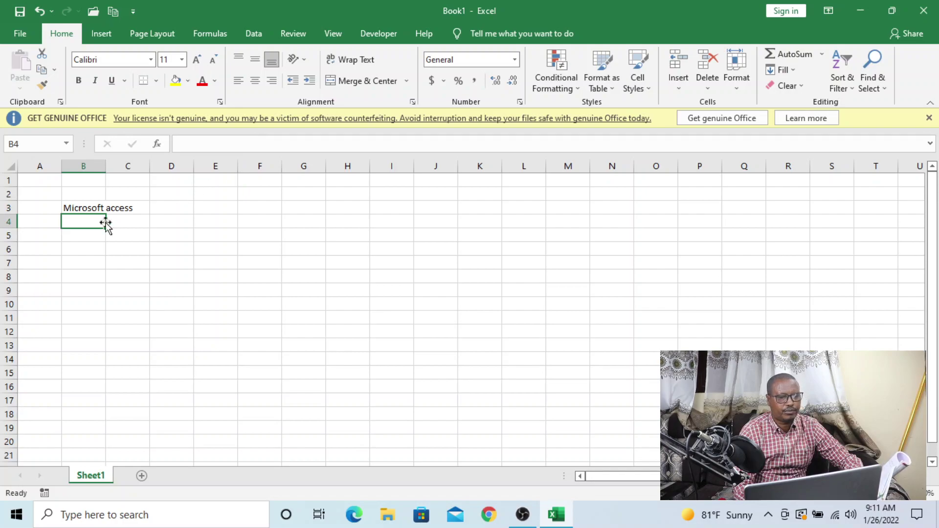
Step: Compare cells B3 and C3 to see which holds the text, and autofit column B to its contents
click(89, 209)
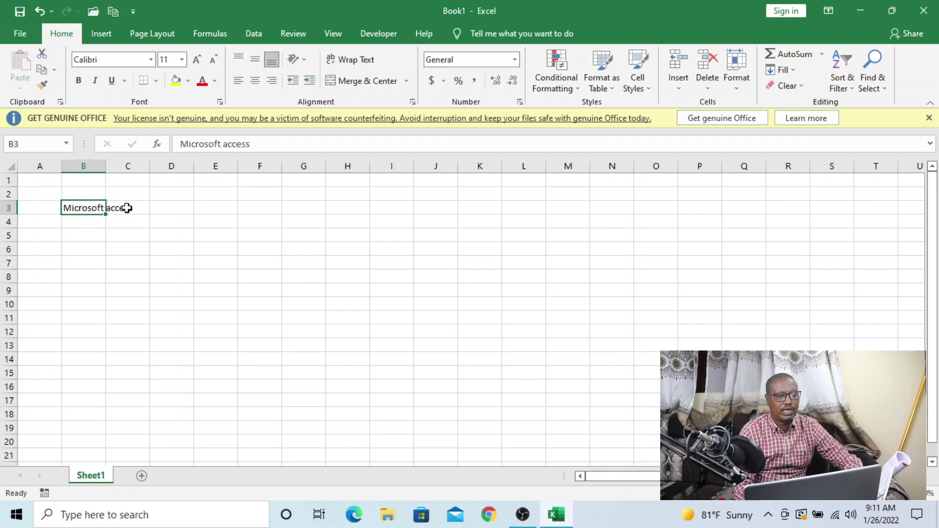
click(128, 208)
click(89, 208)
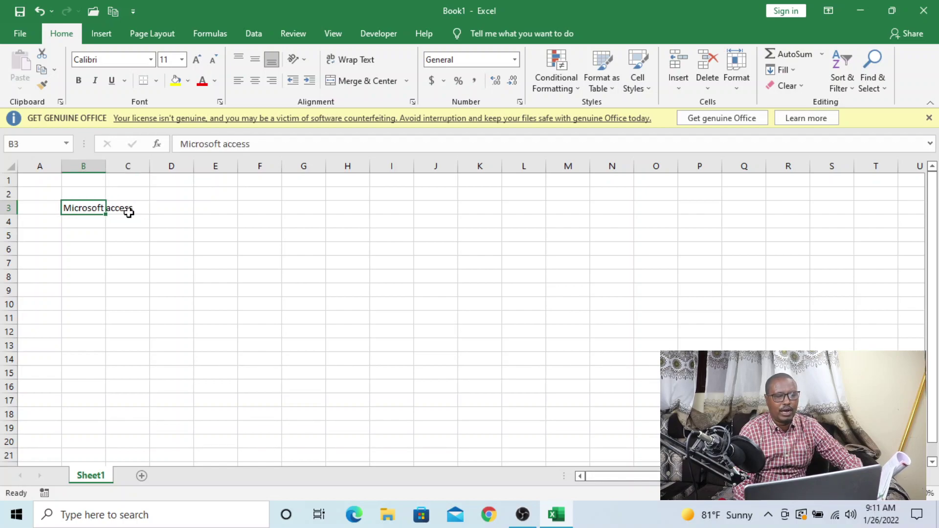
click(127, 210)
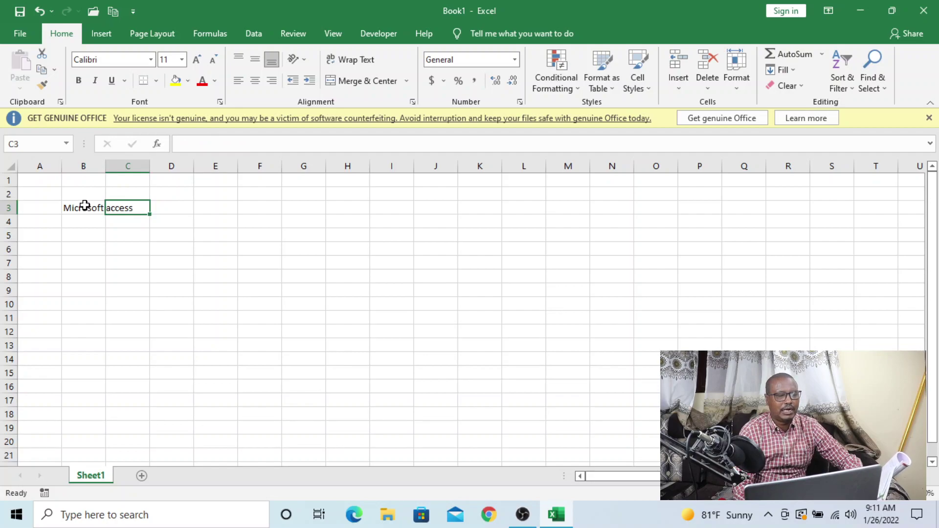
click(85, 205)
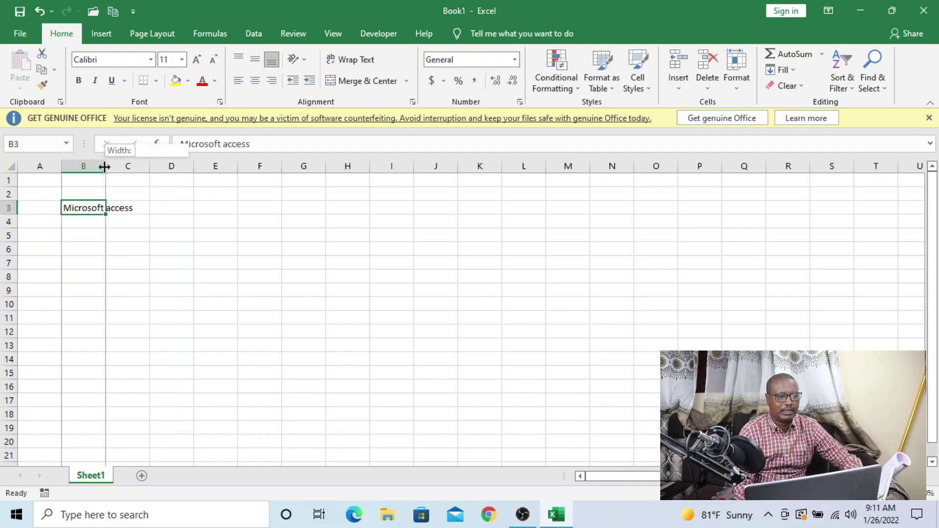
double_click(105, 167)
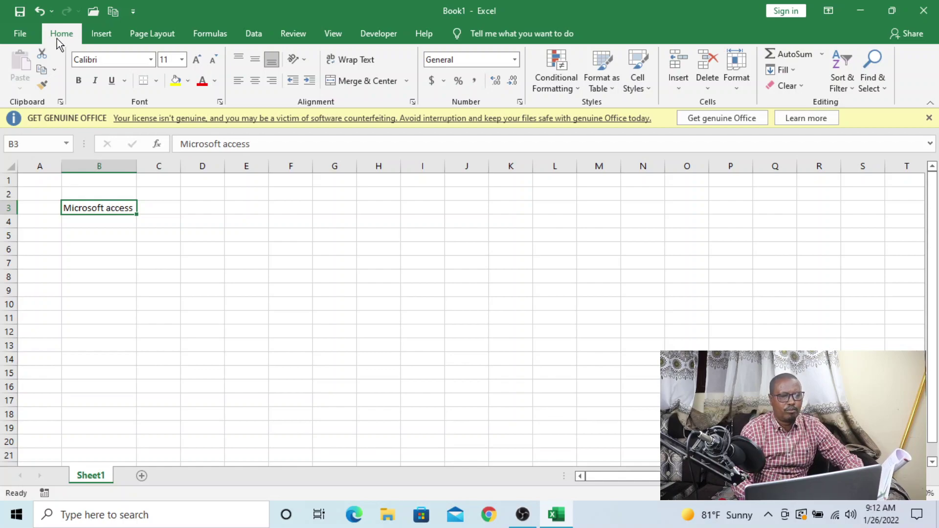
Step: Clear only the contents of B3, undo the clearing and delete the contents again
click(802, 88)
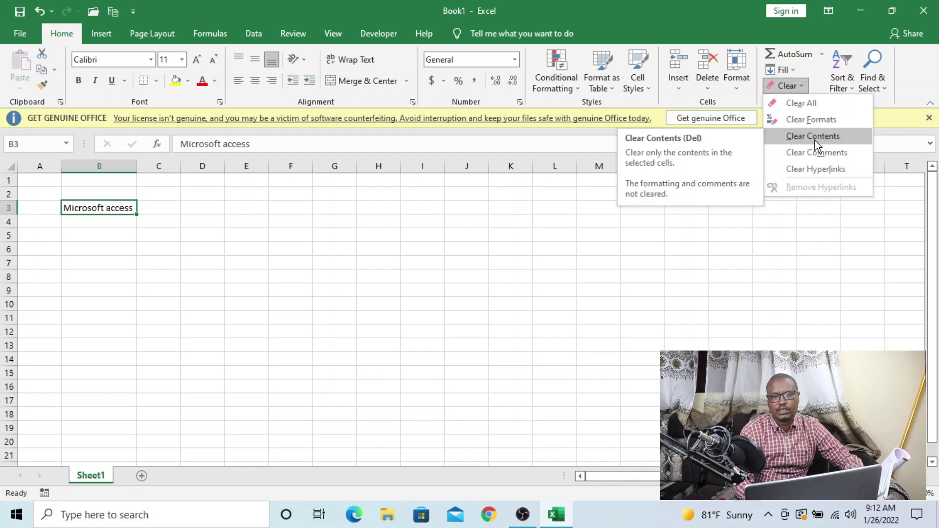
click(814, 138)
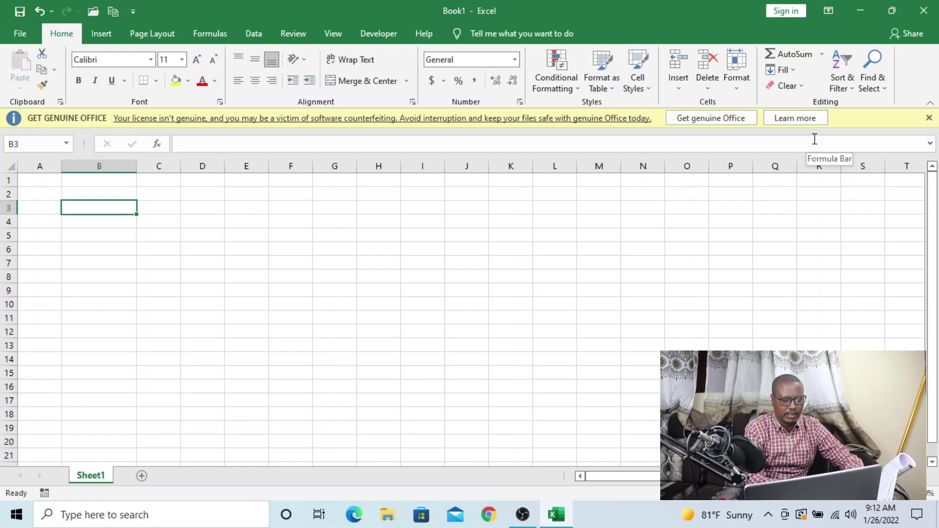
key(ctrl+z)
key(Delete)
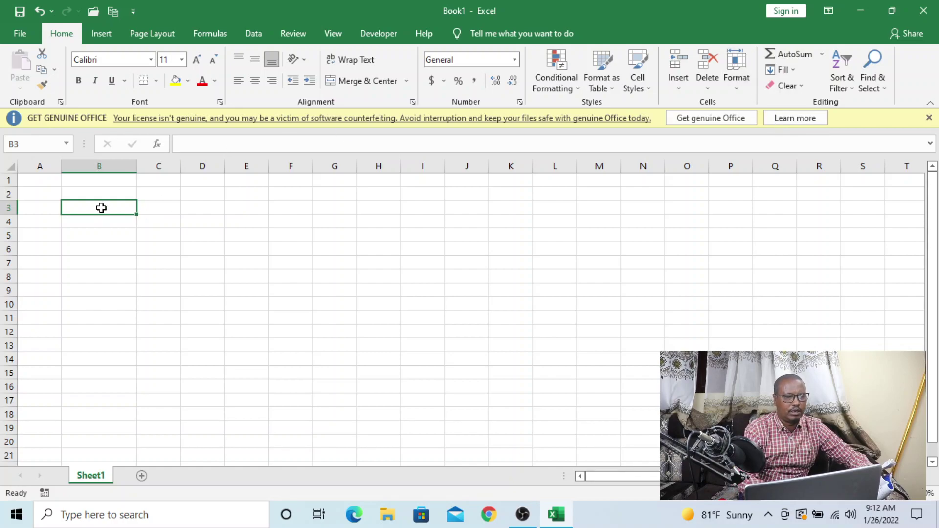
Step: Enter the number 7 in B3 and delete that cell with the Shift cells up option
text(7)
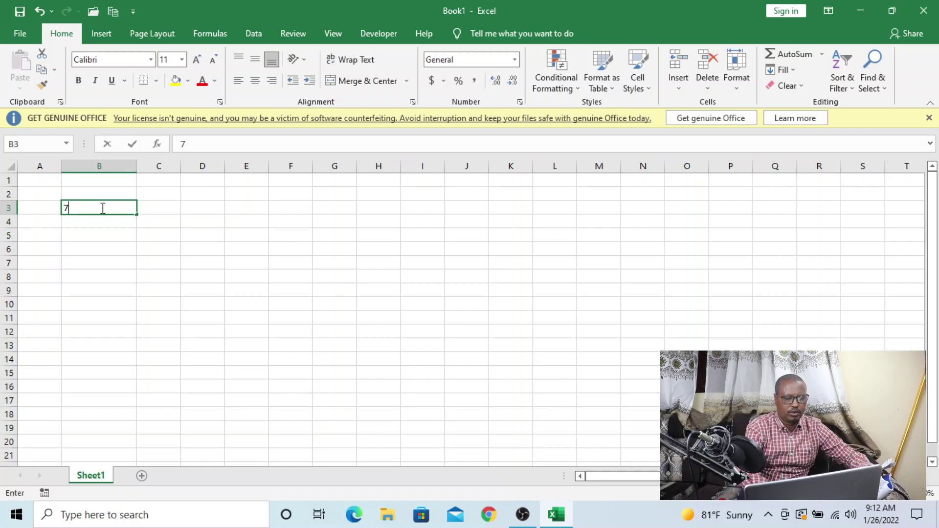
click(101, 223)
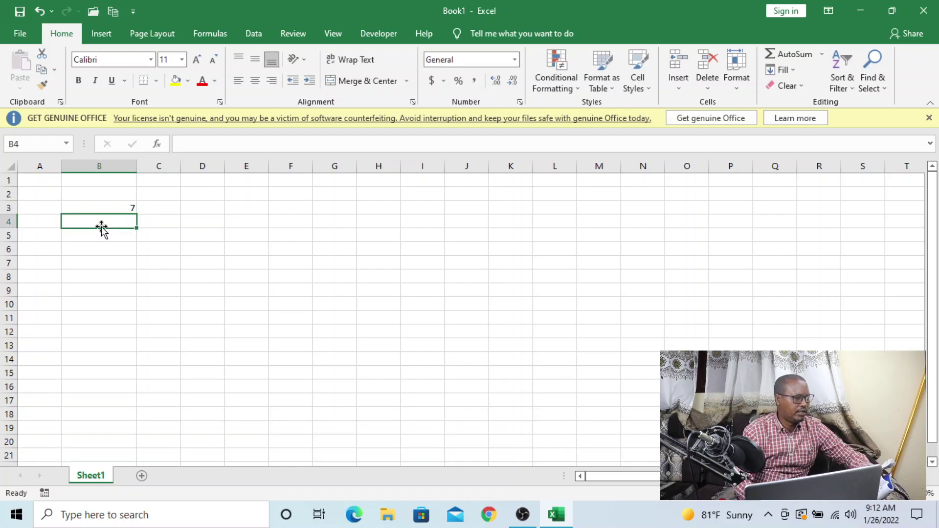
click(118, 207)
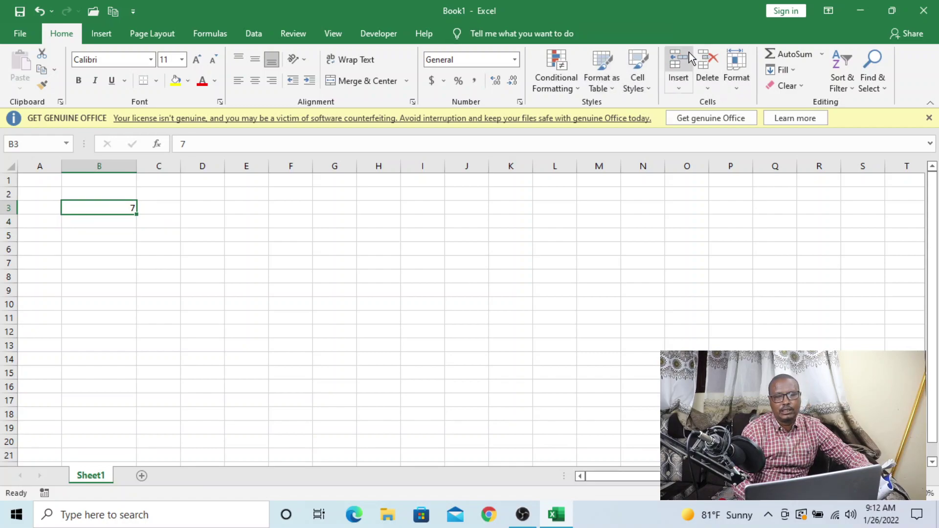
click(710, 90)
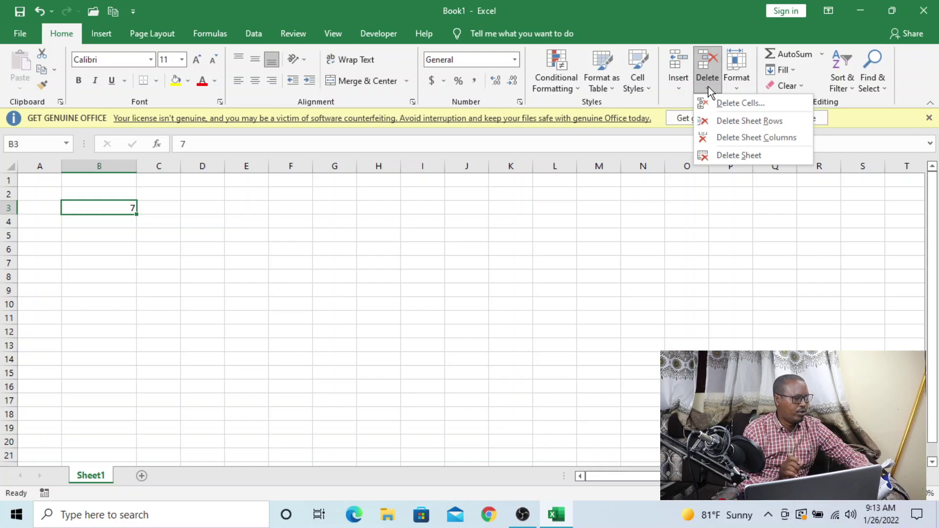
click(732, 107)
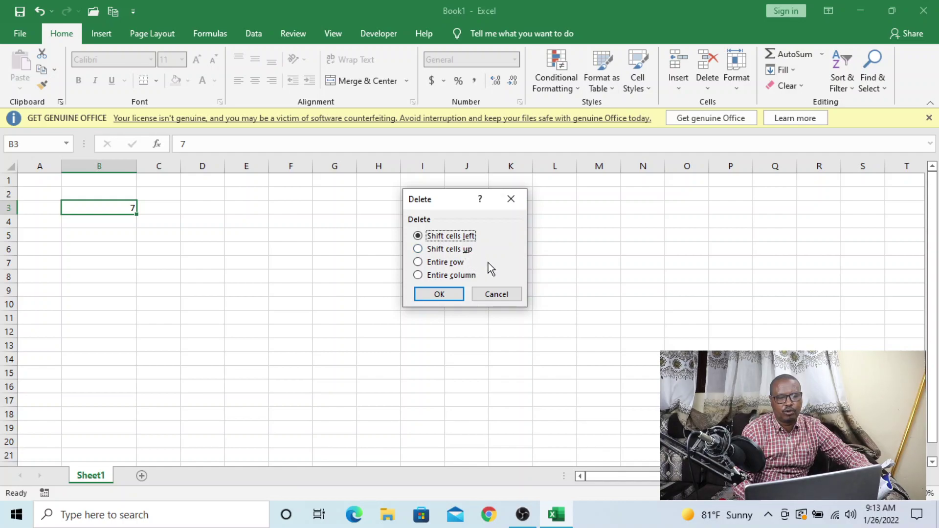
click(455, 251)
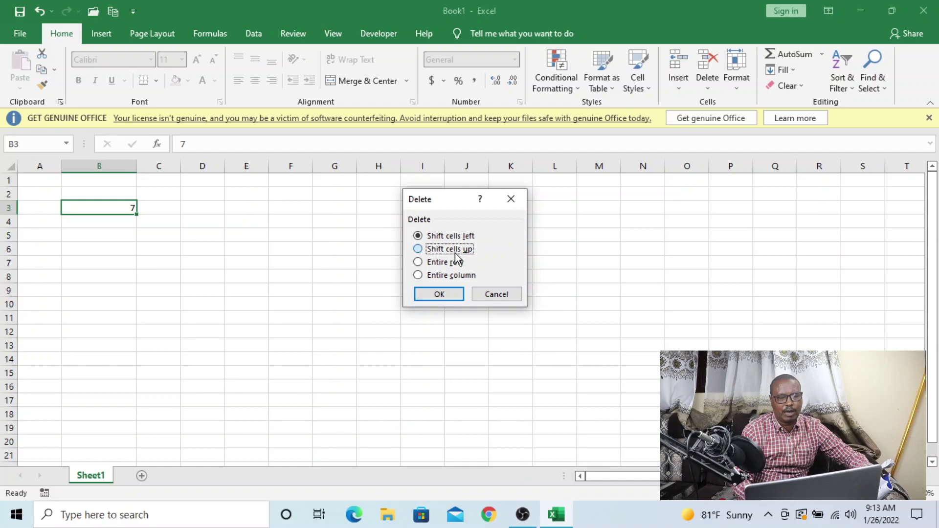
click(444, 295)
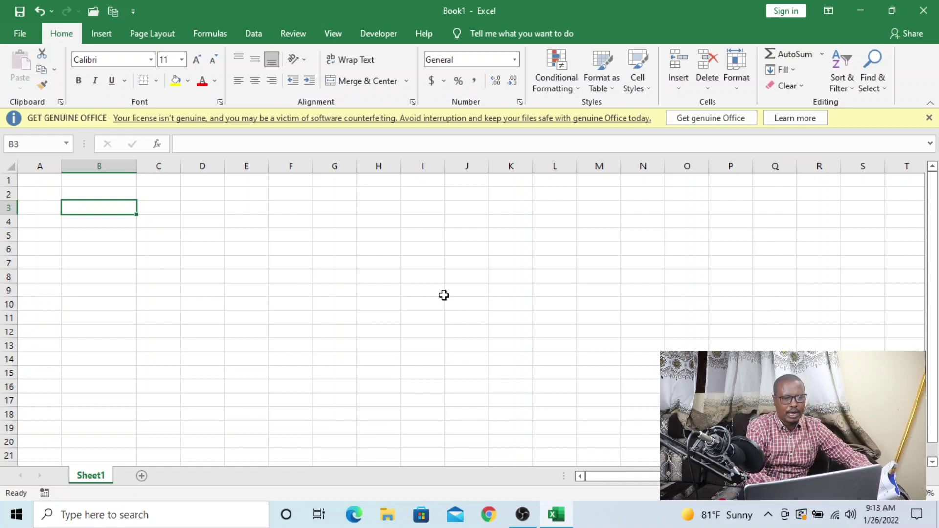
Step: Enter the text "microsoft" in cell B3
text(mic)
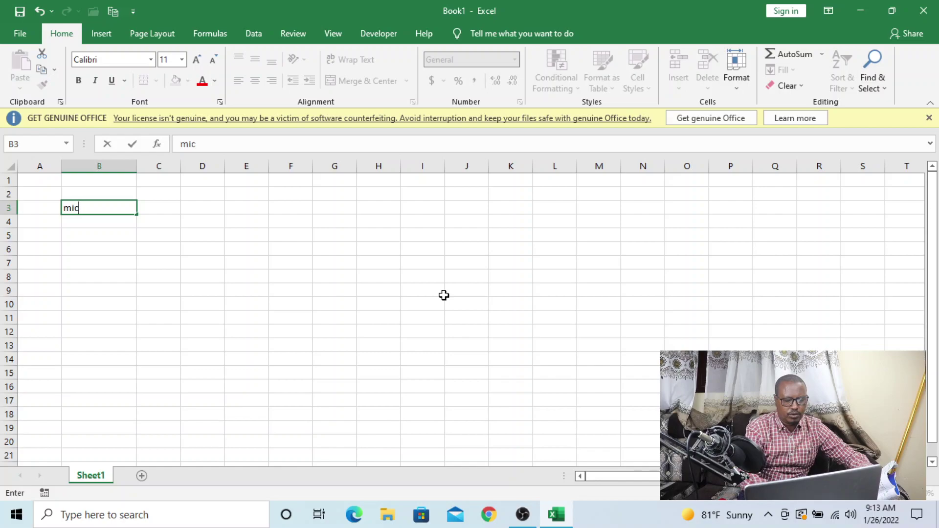
text(rosoft)
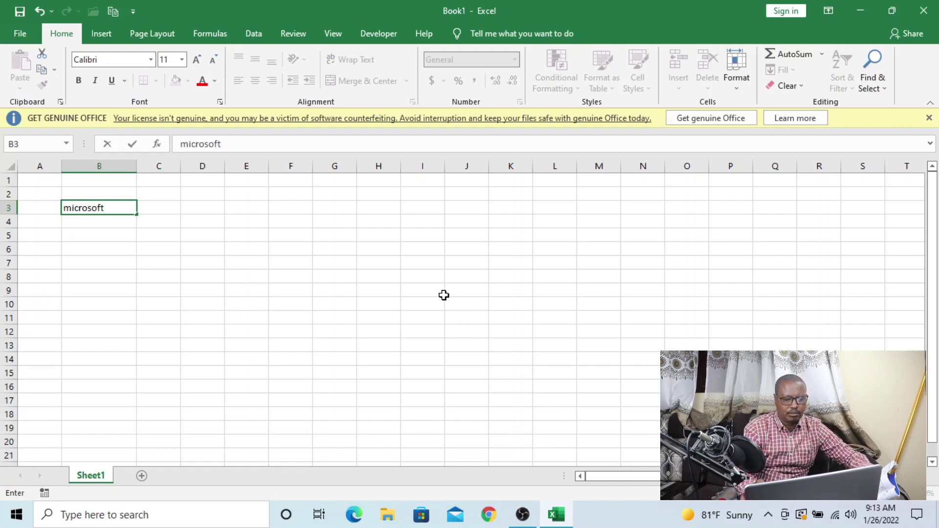
key(Return)
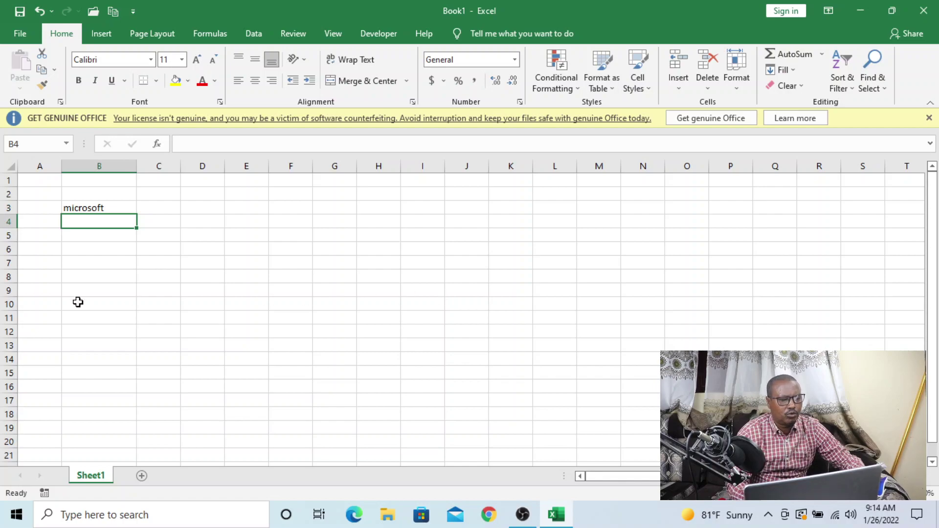
Step: Copy cell B3 and paste its contents into E1
click(89, 206)
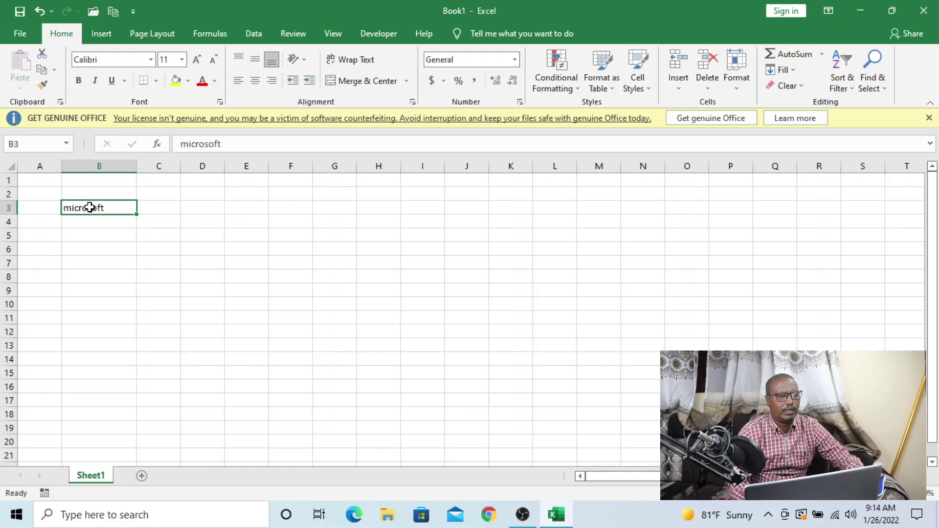
click(45, 74)
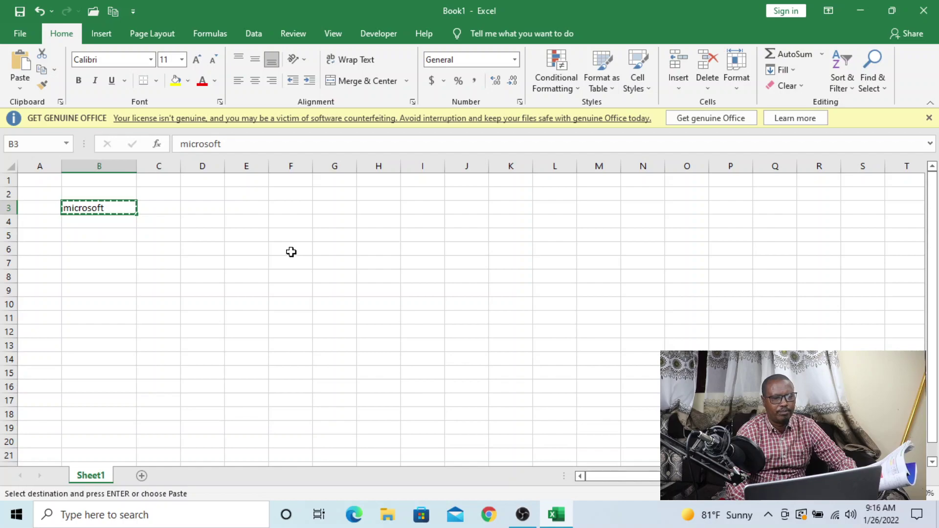
click(246, 180)
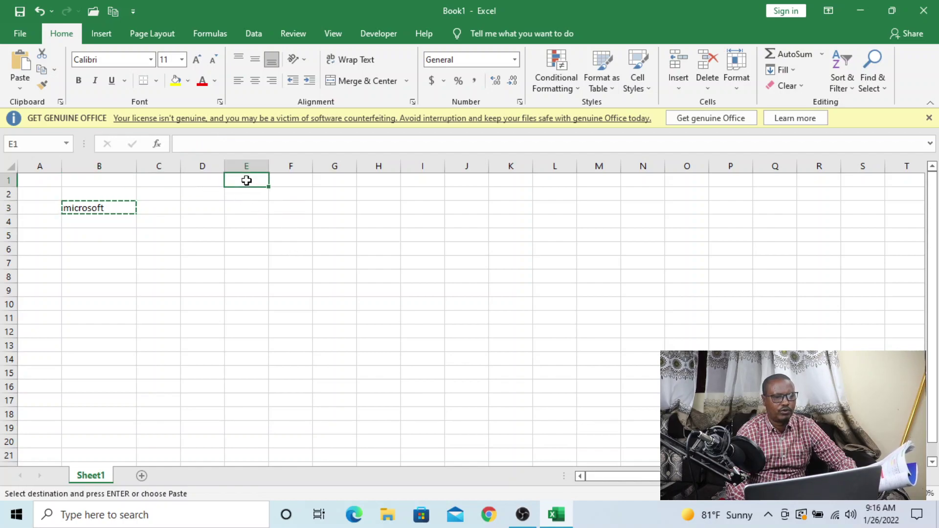
click(20, 80)
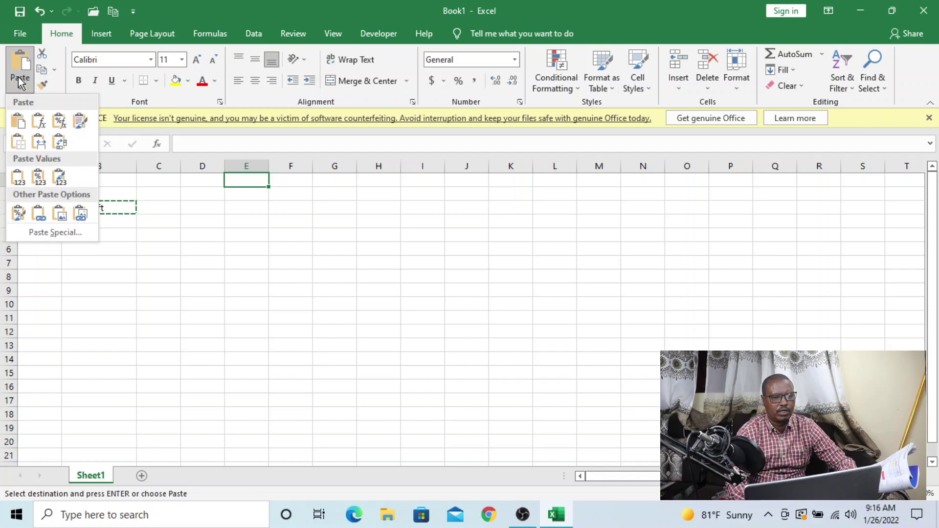
click(19, 62)
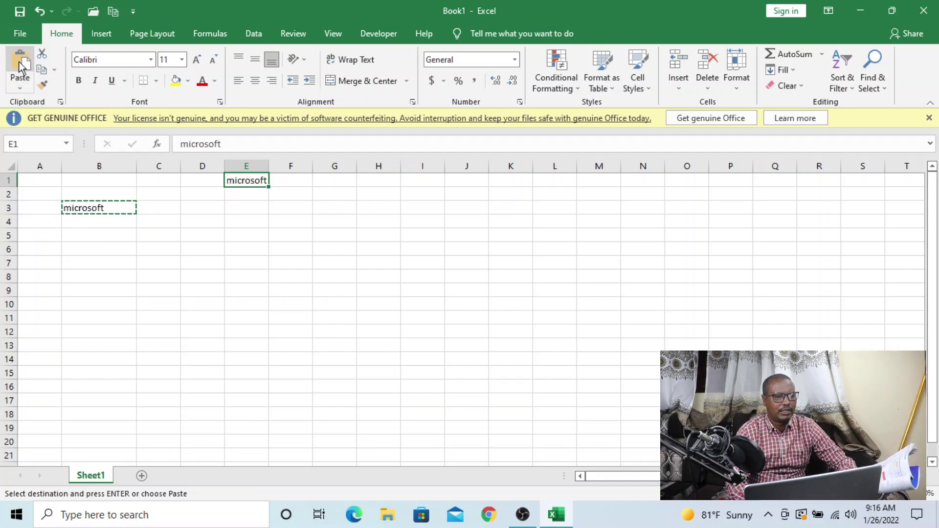
Step: Paste the copied "microsoft" text into cells E2 and E3
click(258, 193)
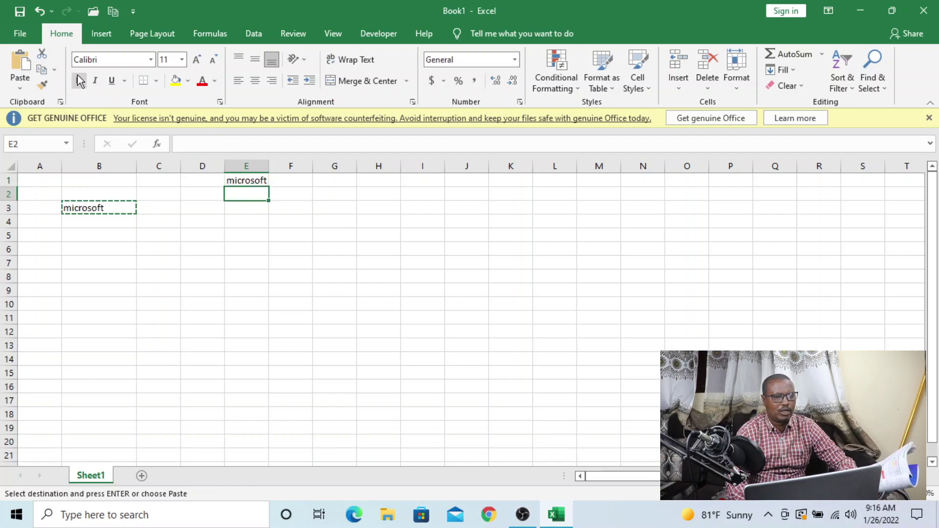
click(26, 78)
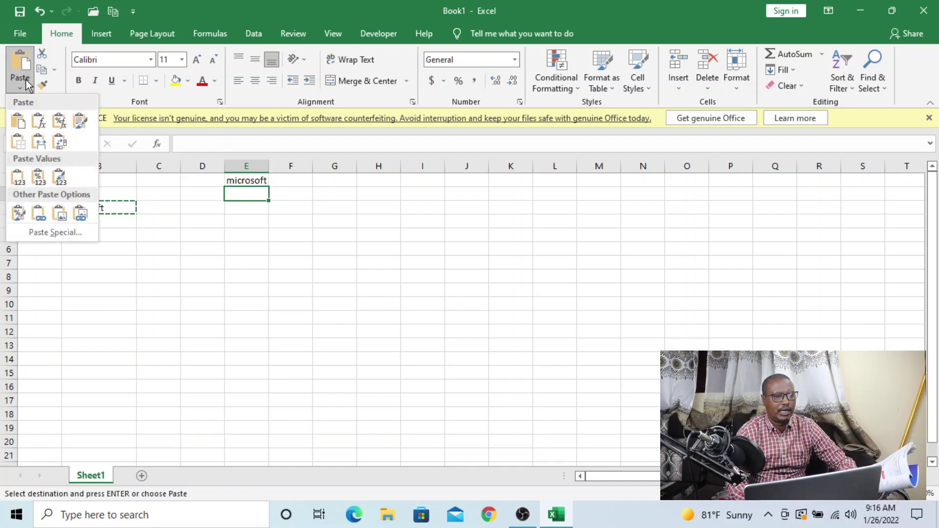
click(19, 83)
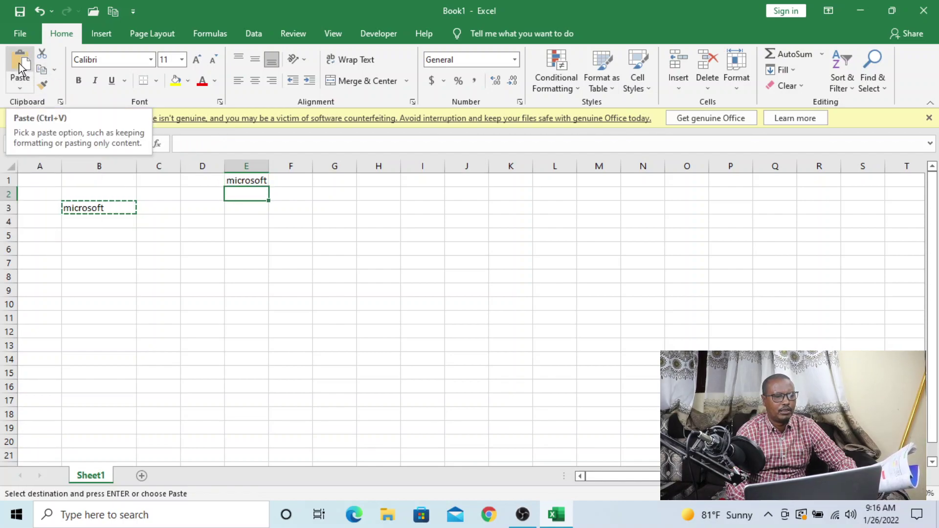
click(19, 63)
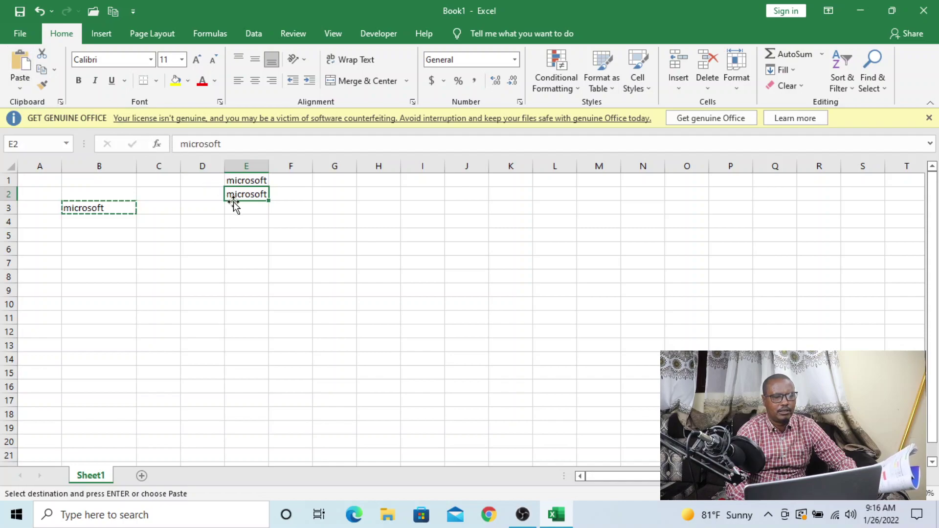
click(240, 204)
click(21, 69)
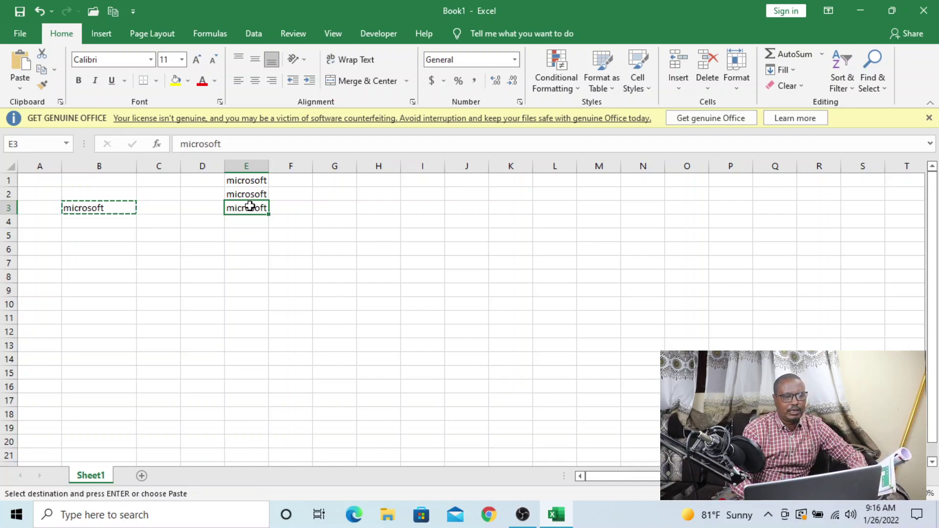
Step: Cut the contents of cell E3 and paste them into B5
click(43, 56)
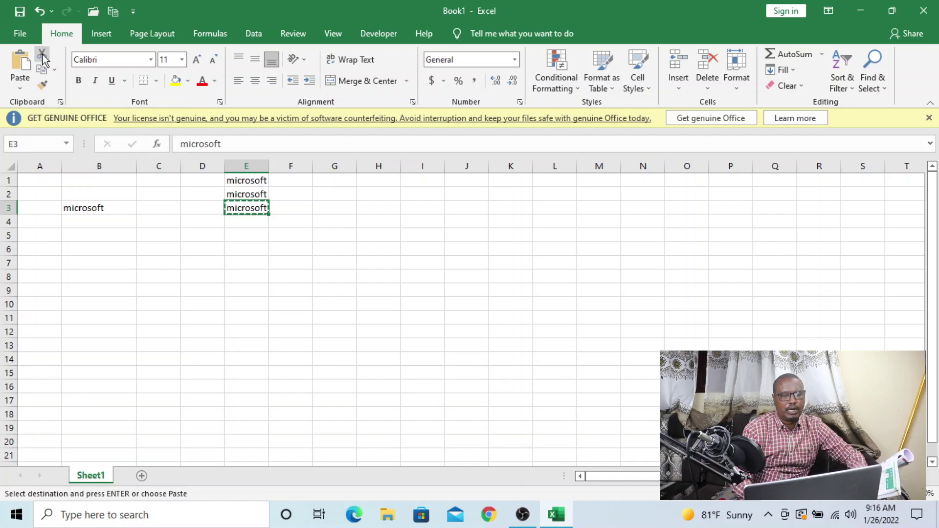
click(115, 236)
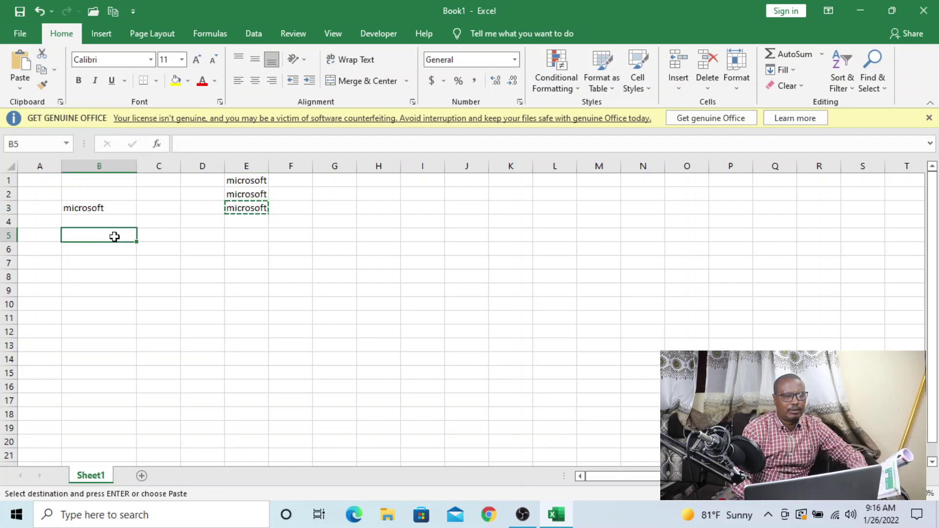
click(26, 67)
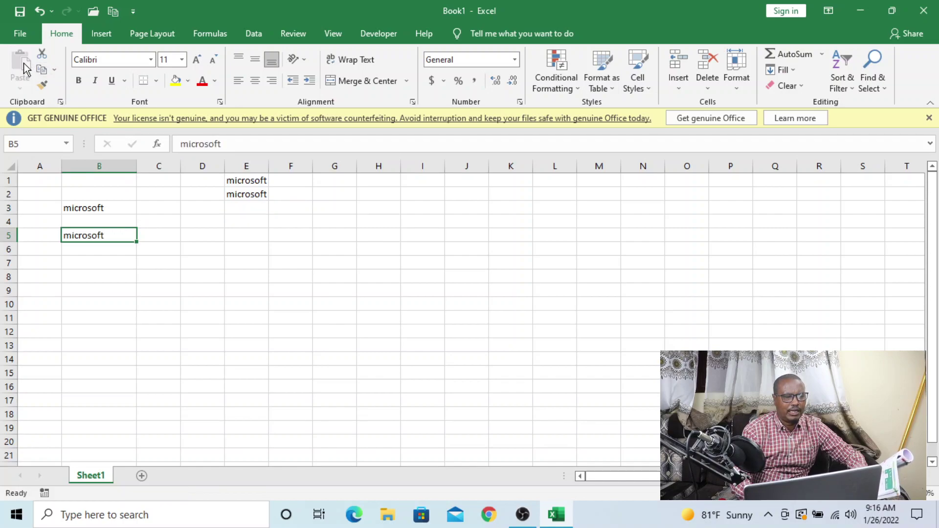
click(159, 238)
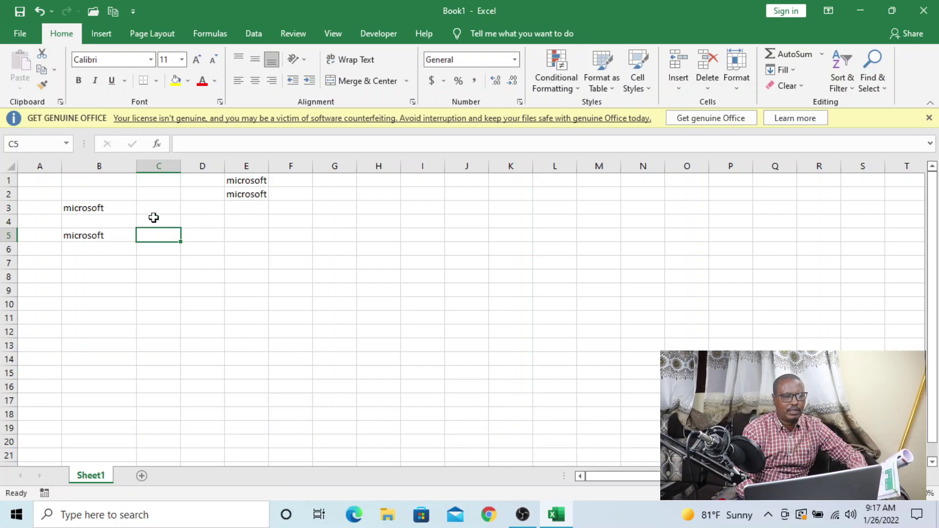
Step: Cut the contents of cell E2 and paste them into E4
click(235, 198)
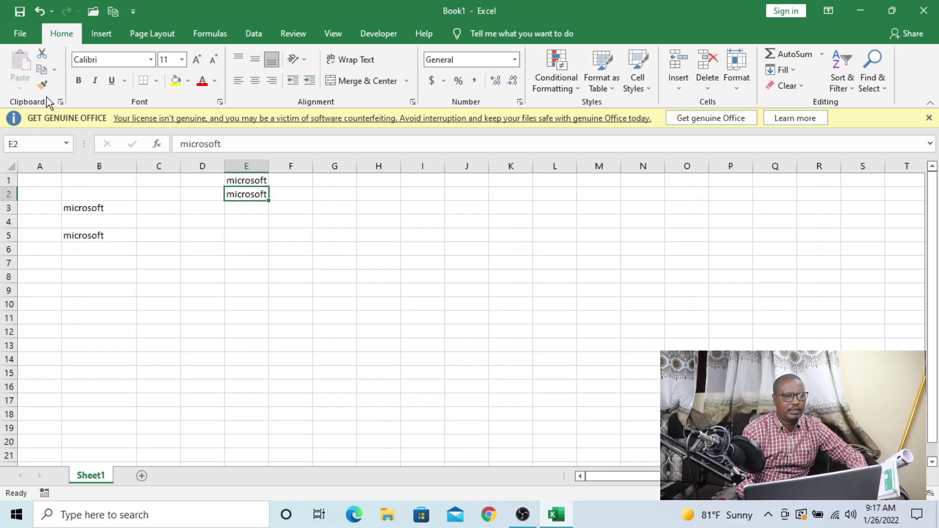
click(42, 54)
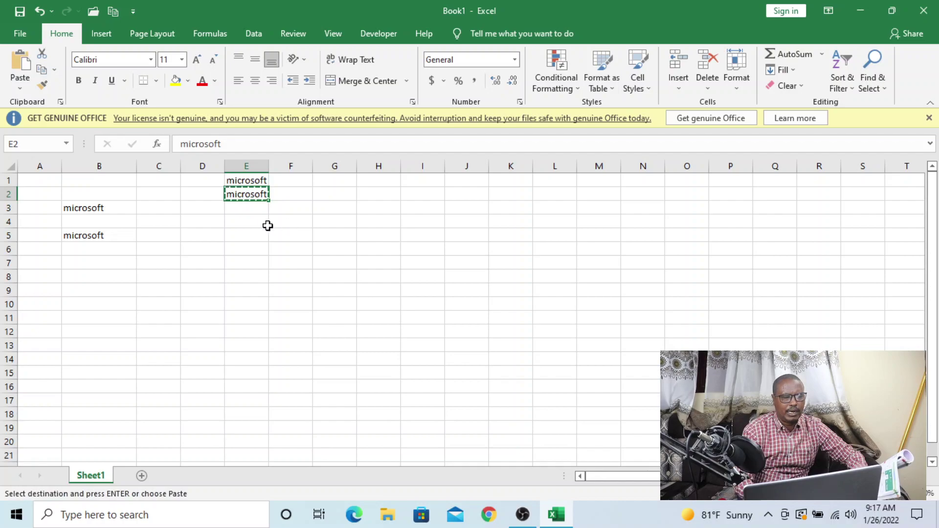
click(255, 219)
key(ctrl+v)
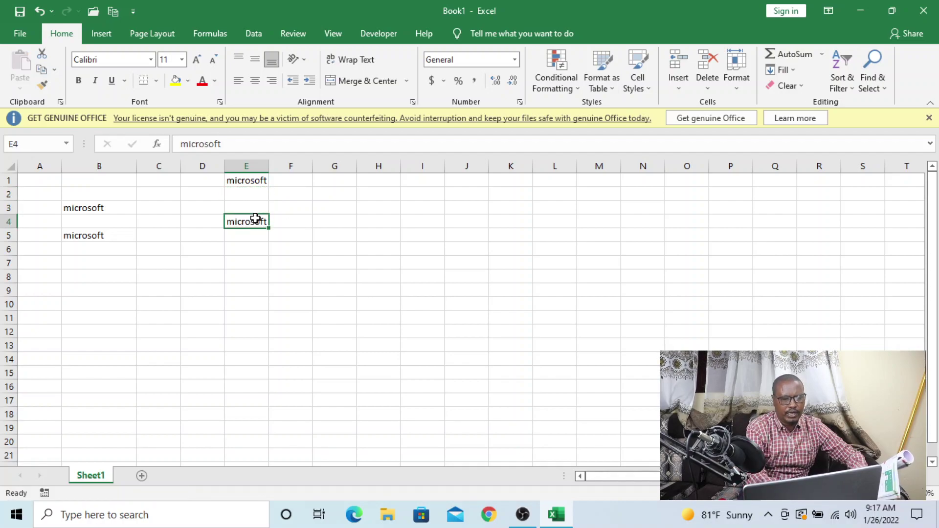
click(286, 223)
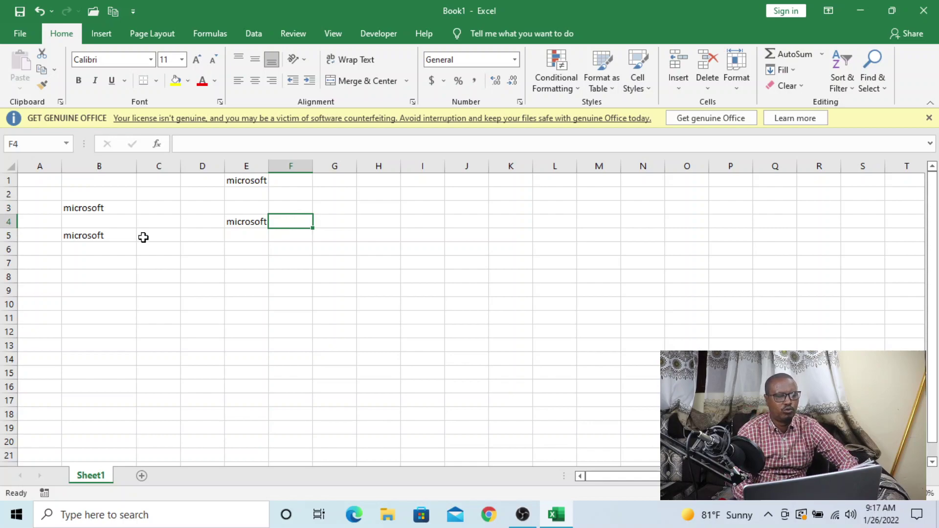
Step: Move the contents of B5 directly to G2, and copy G2 directly to C9
click(93, 236)
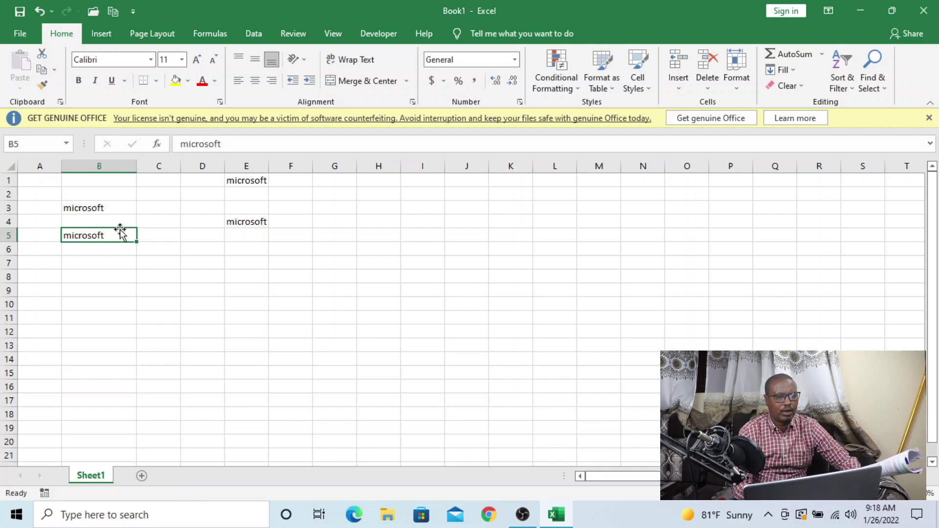
drag(120, 231, 336, 193)
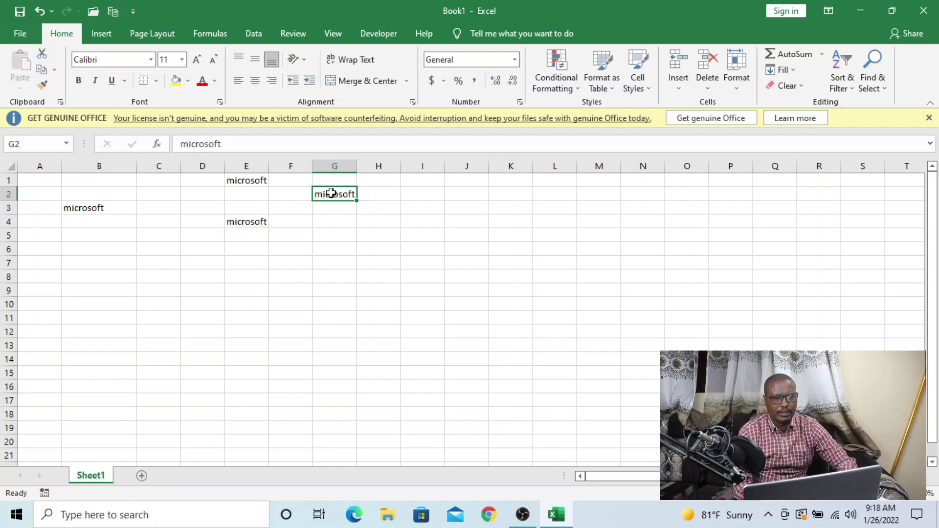
drag(329, 192, 177, 291)
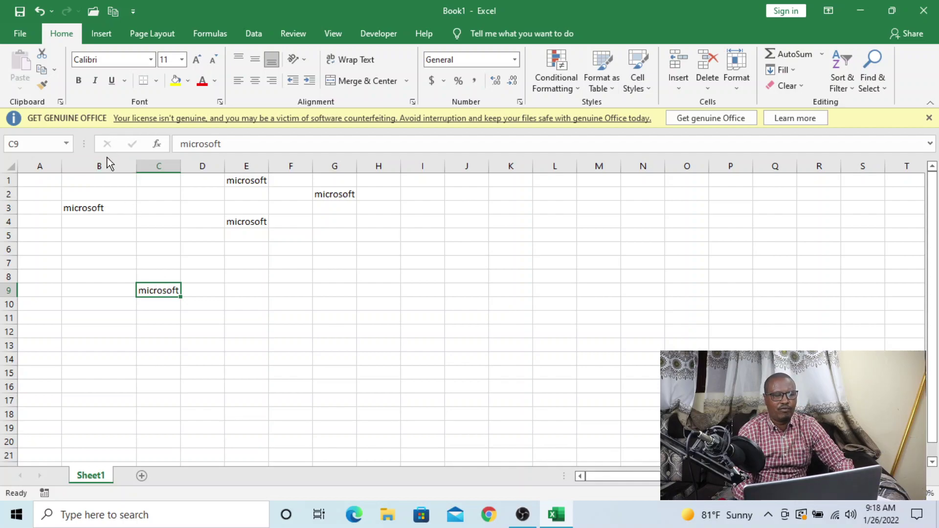
Step: Delete the contents of the range A1:G11
click(52, 179)
drag(52, 179, 339, 316)
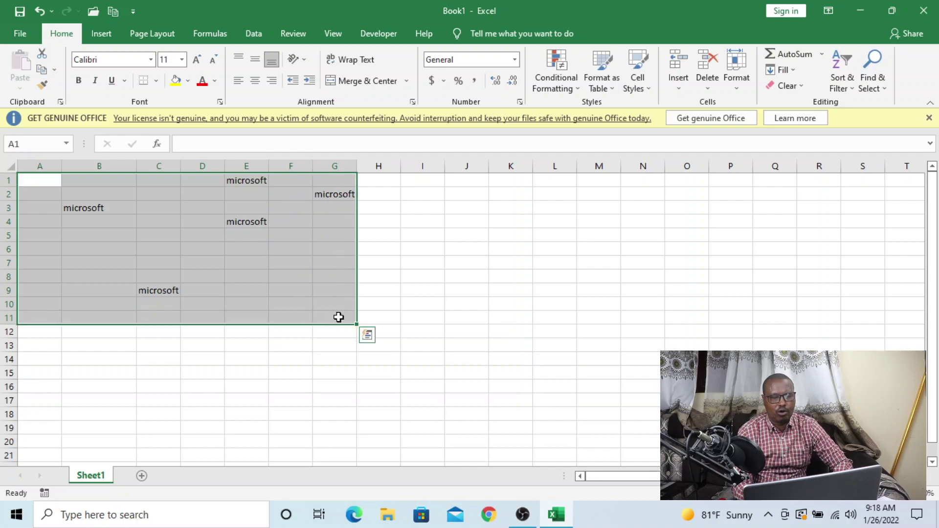
key(Delete)
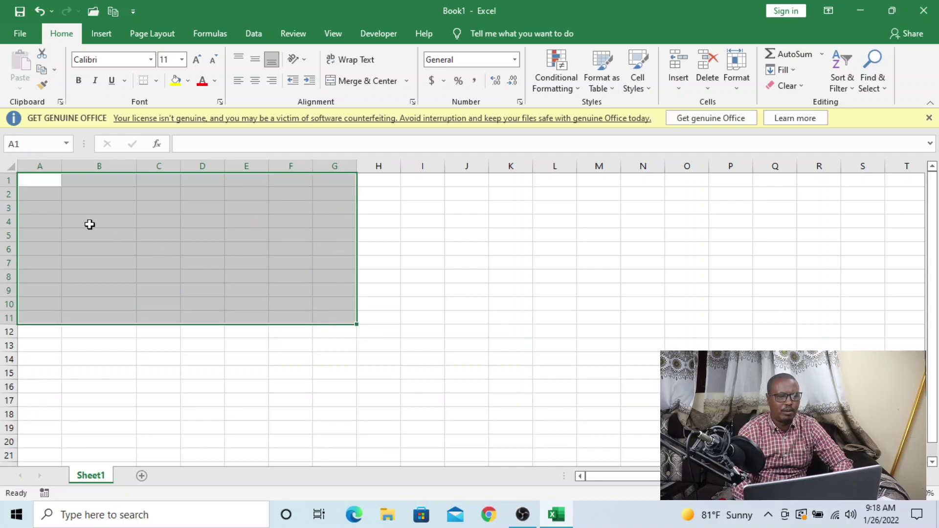
click(51, 184)
text(January)
key(Return)
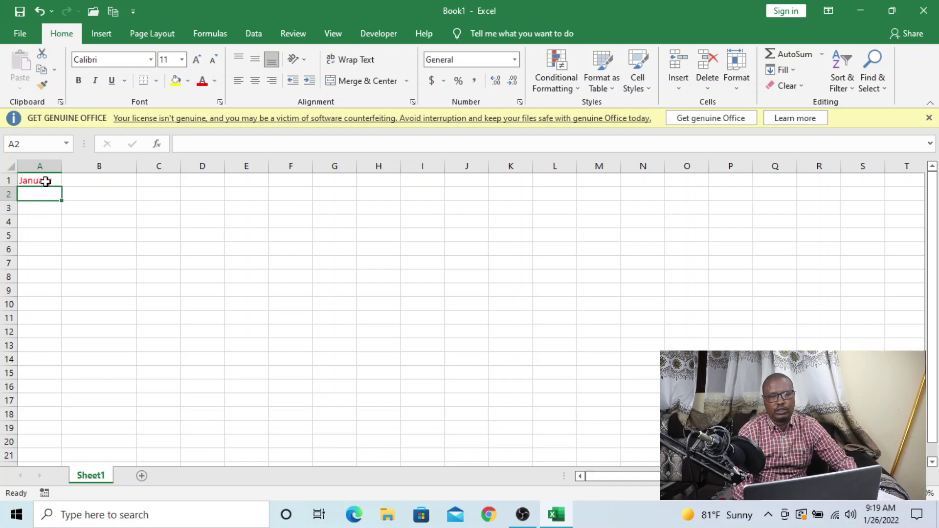
click(45, 181)
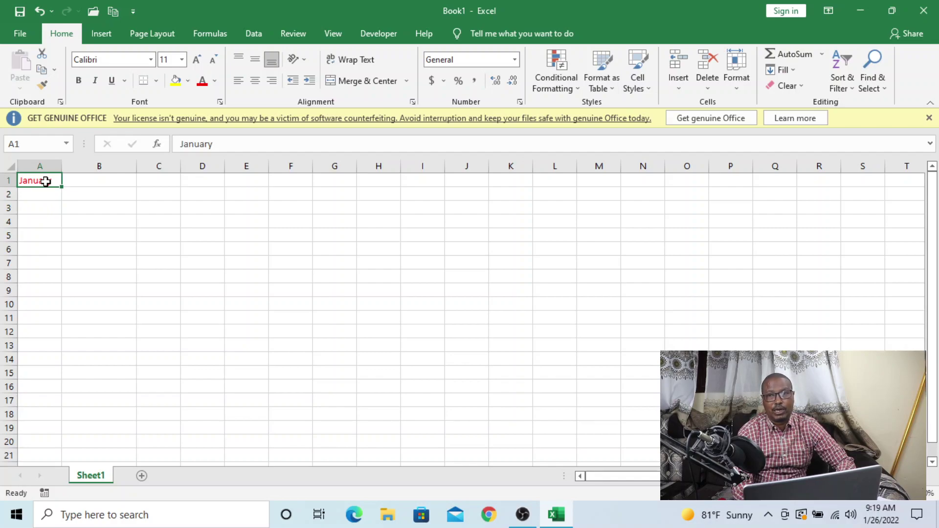
key(Delete)
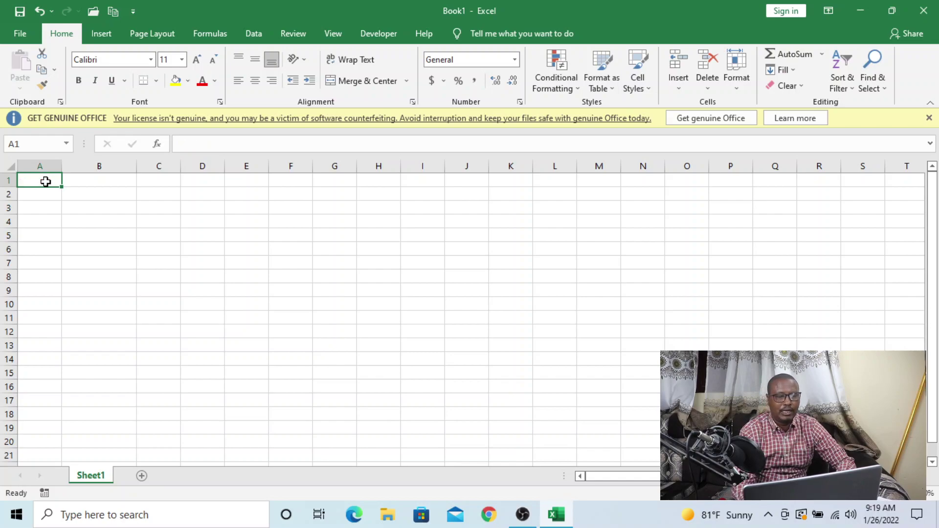
click(119, 182)
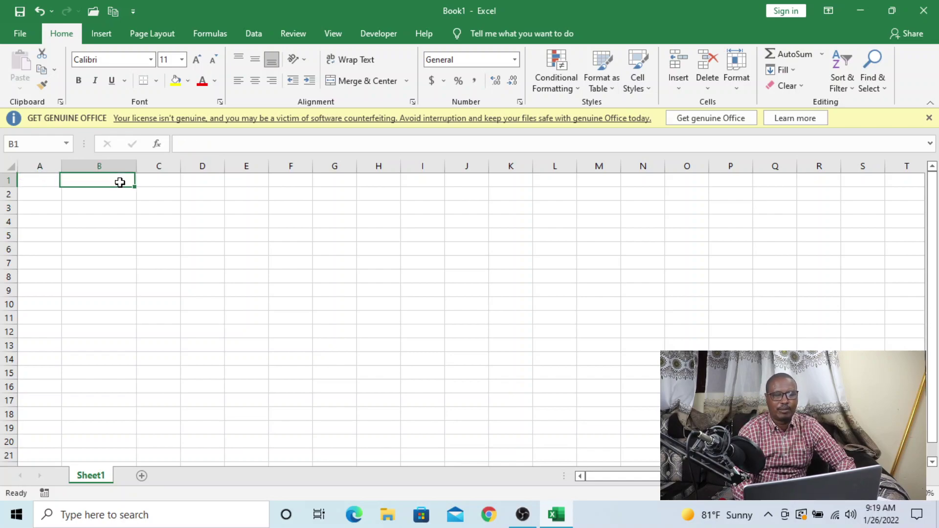
Step: Clear only the formats of cell A1
click(38, 183)
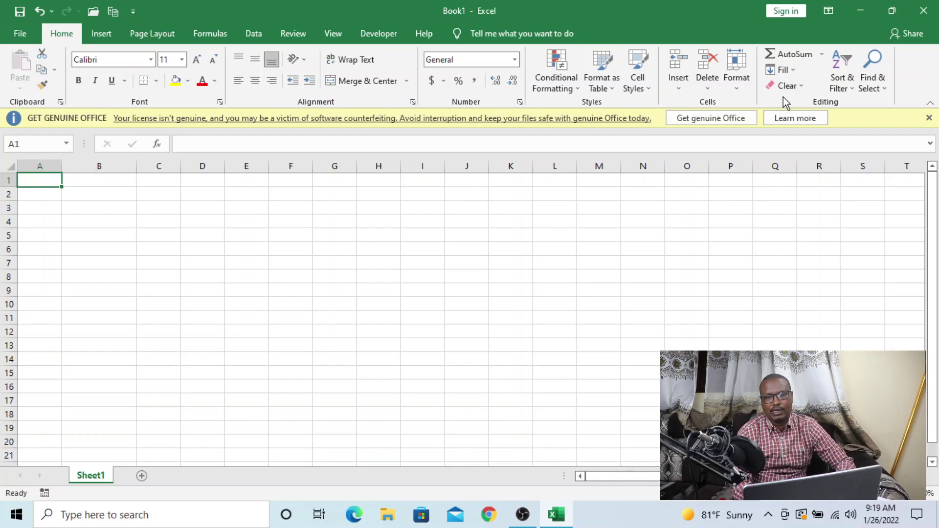
click(799, 87)
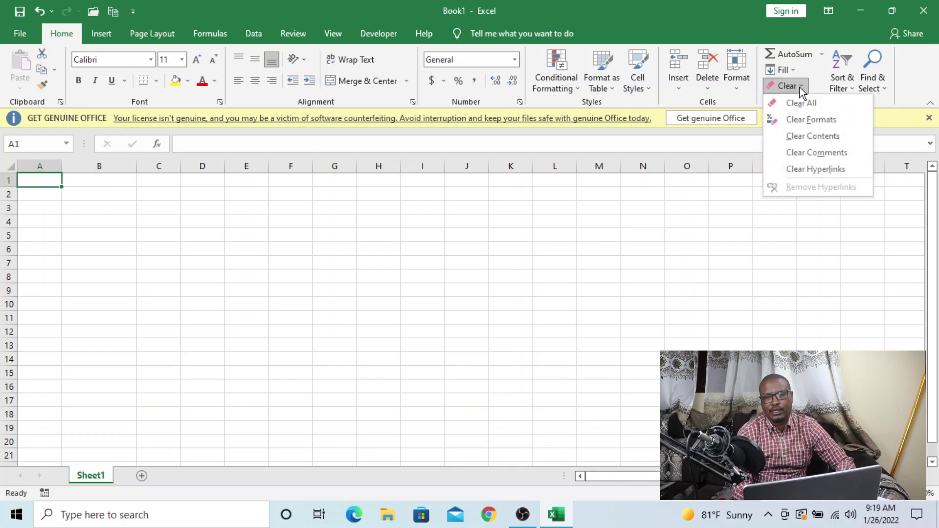
click(799, 119)
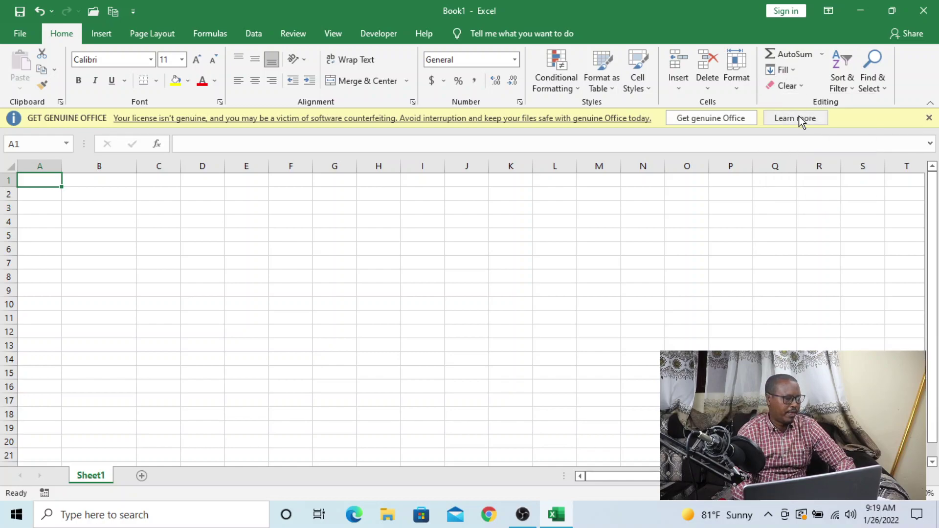
Step: Enter "January" in A1 and AutoFill the month series down to A12
text(J)
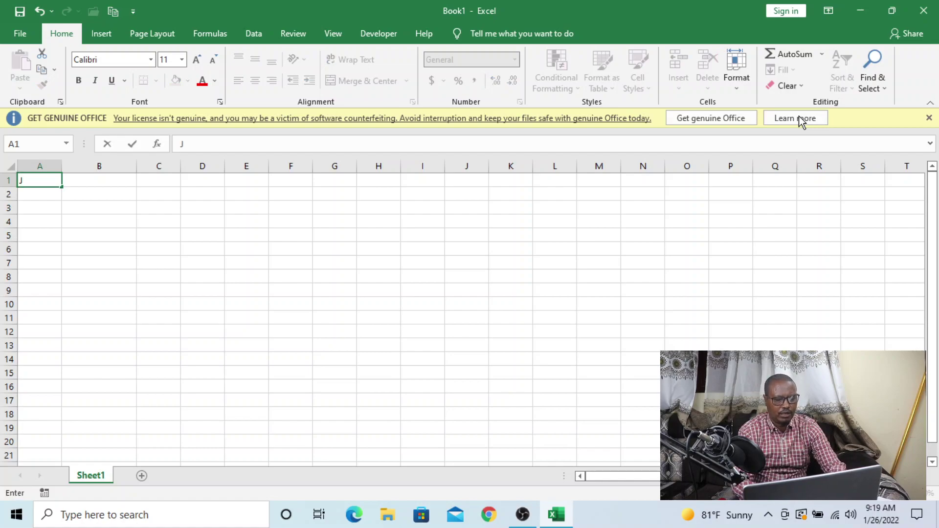
text(anuary)
key(Return)
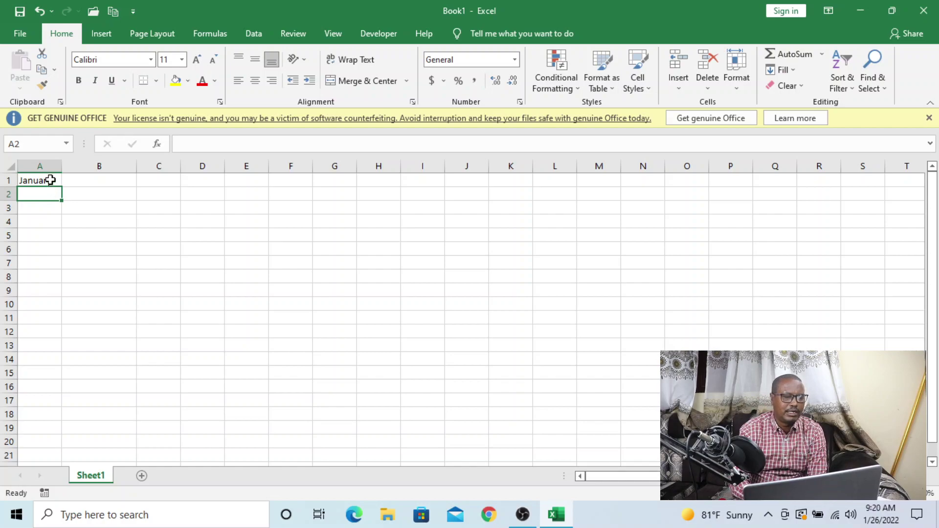
click(48, 183)
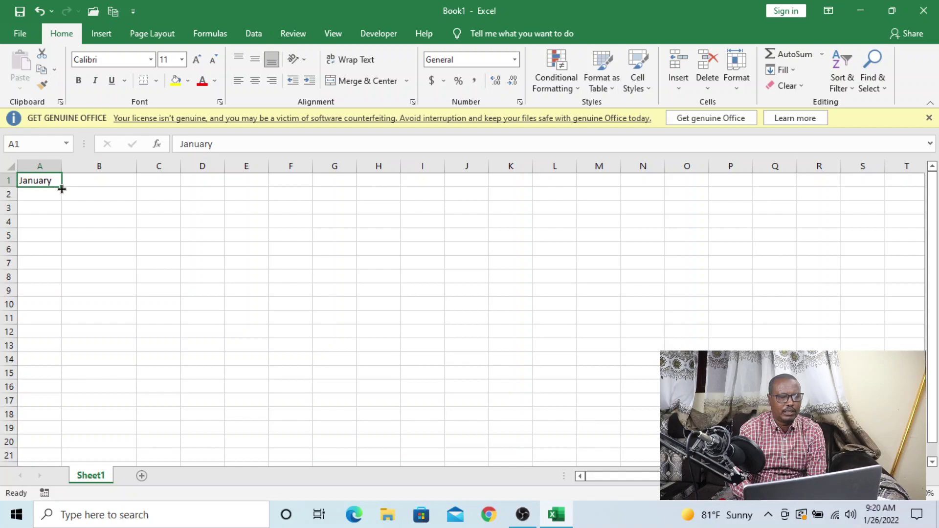
drag(64, 187, 64, 333)
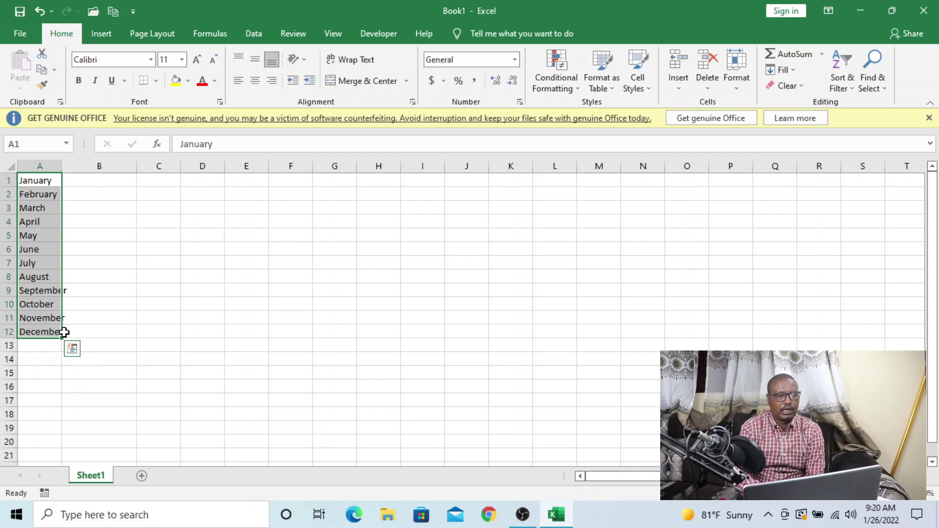
Step: Enter 1, 2 and 3 in cells C1 to C3 and AutoFill the number series down to C19
click(160, 179)
text(1)
key(Return)
text(2)
key(Return)
text(3)
key(Return)
drag(176, 178, 172, 206)
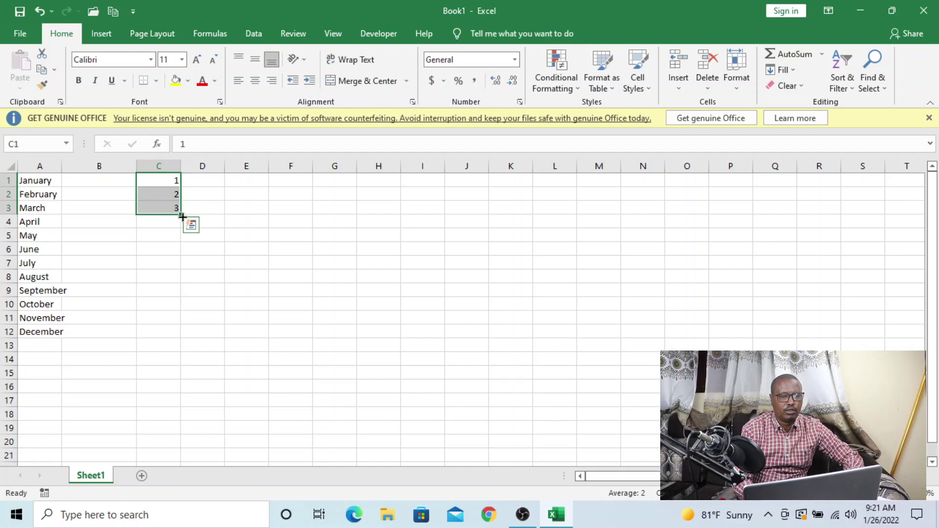
drag(182, 217, 183, 431)
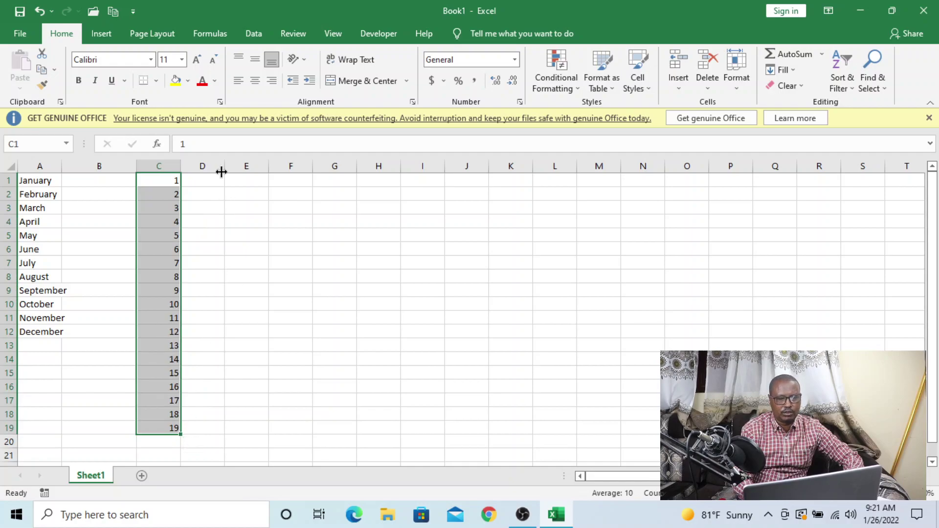
Step: Enter 1 in D1 and AutoFill that single value down to D19
click(217, 177)
text(1)
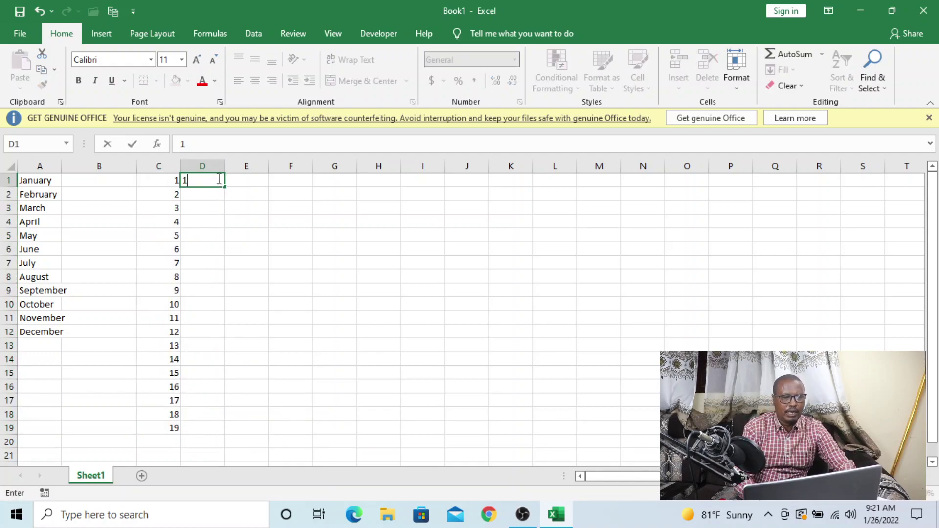
key(Return)
click(210, 179)
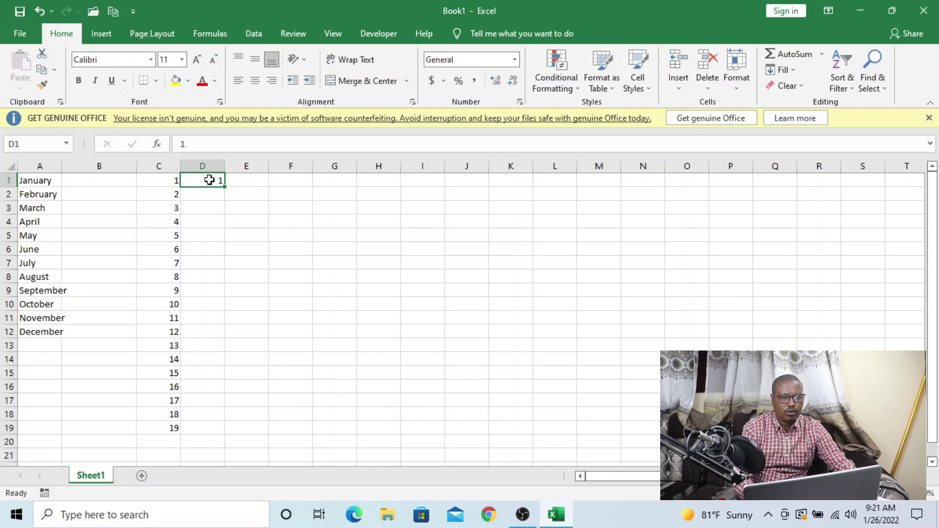
drag(223, 186, 208, 437)
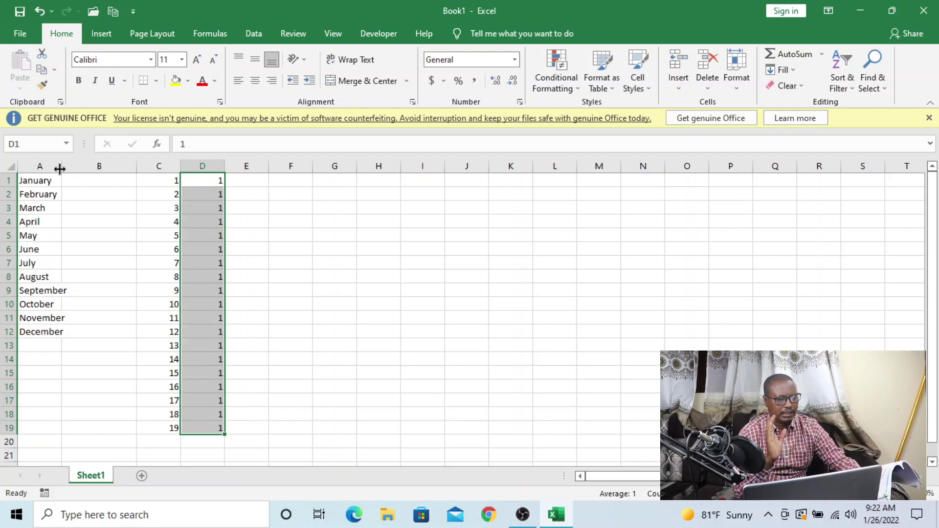
Step: Widen column A and replace the text in A1 with "I am student"
drag(60, 169, 169, 178)
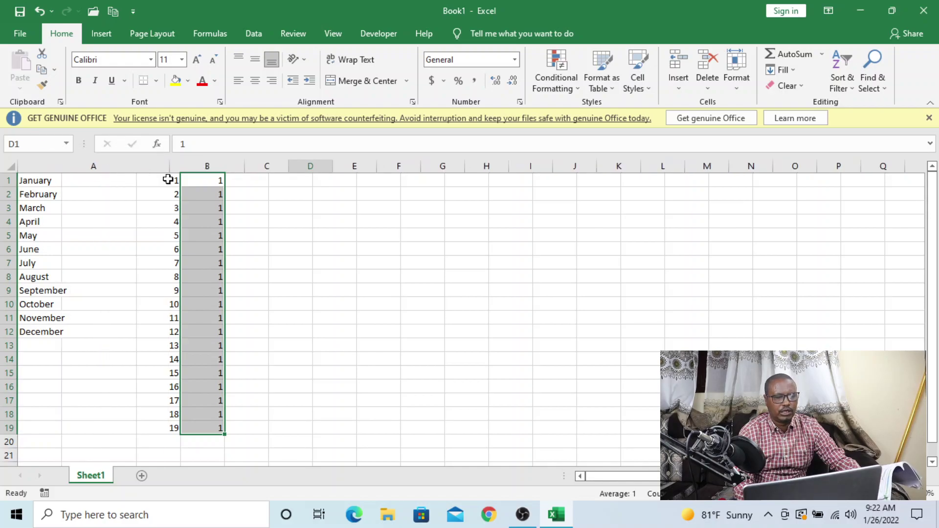
double_click(109, 182)
key(BackSpace)
key(BackSpace)
key(BackSpace)
key(BackSpace)
key(BackSpace)
key(BackSpace)
key(BackSpace)
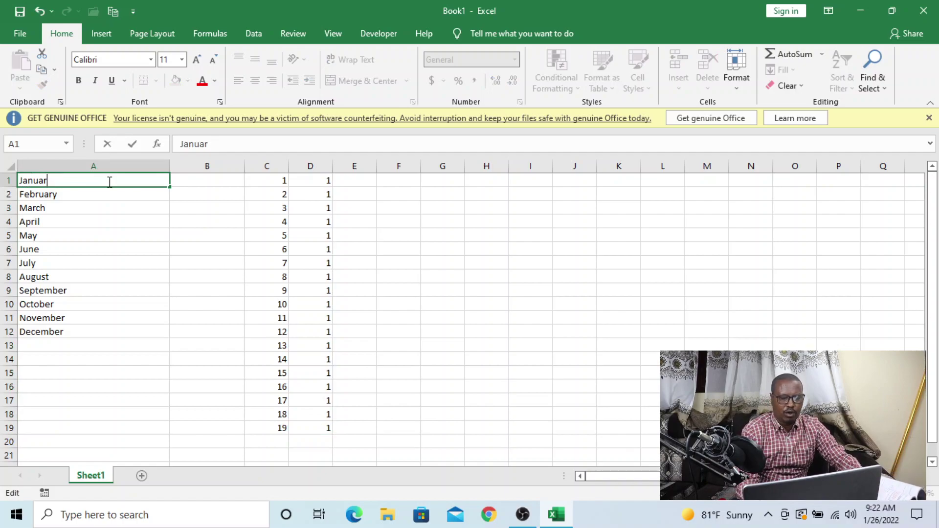
text(I am student)
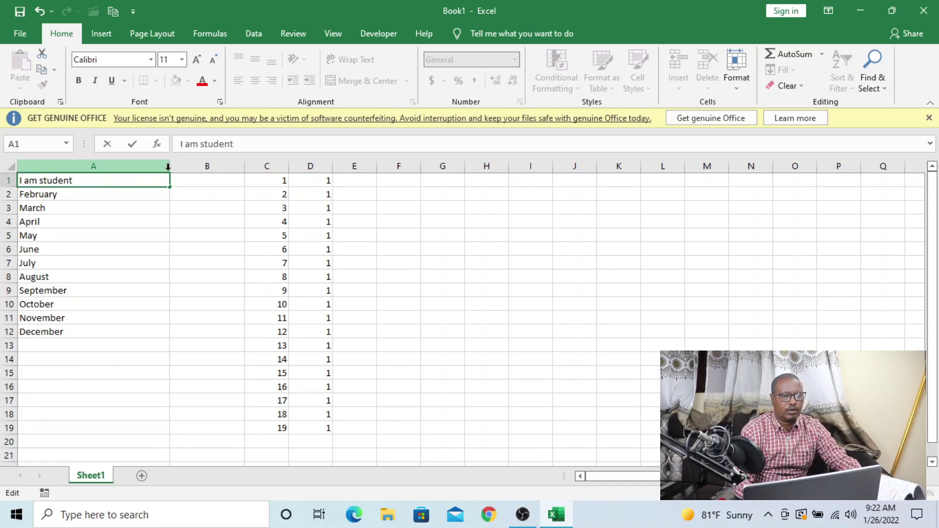
click(139, 199)
key(ctrl+Down)
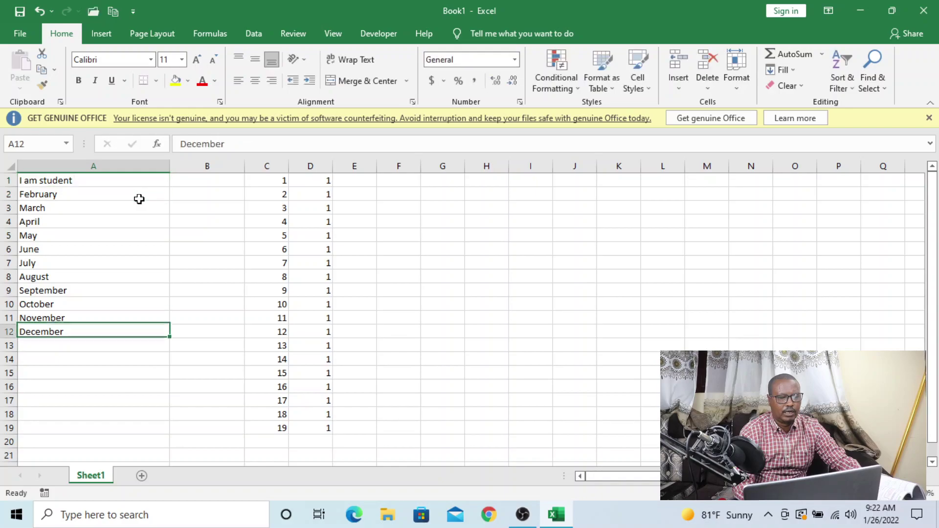
Step: Narrow column B to a thin strip and resize column A just wide enough for its text
drag(170, 168, 32, 165)
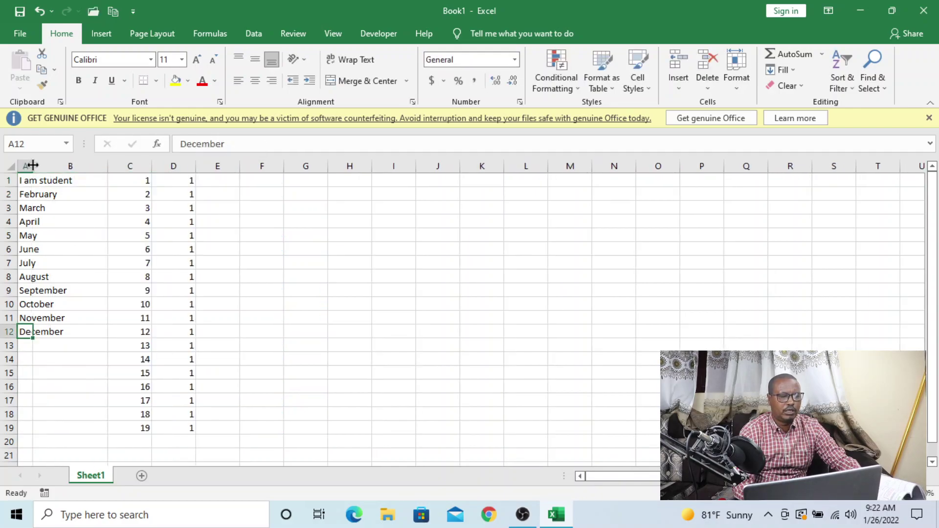
drag(105, 167, 42, 169)
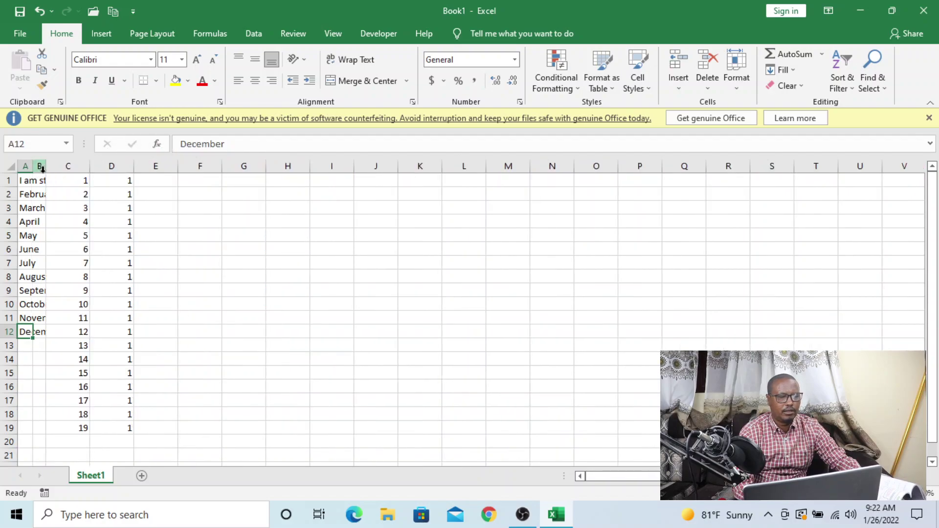
click(39, 182)
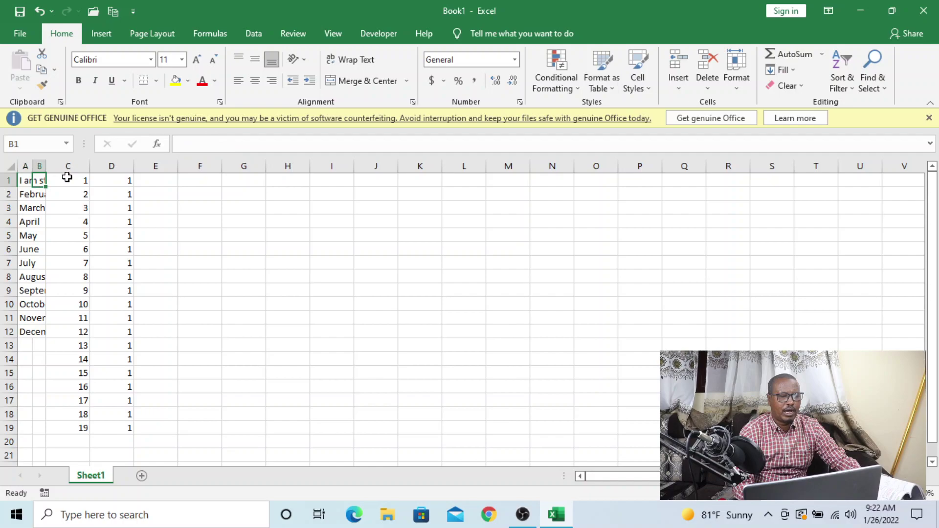
click(74, 202)
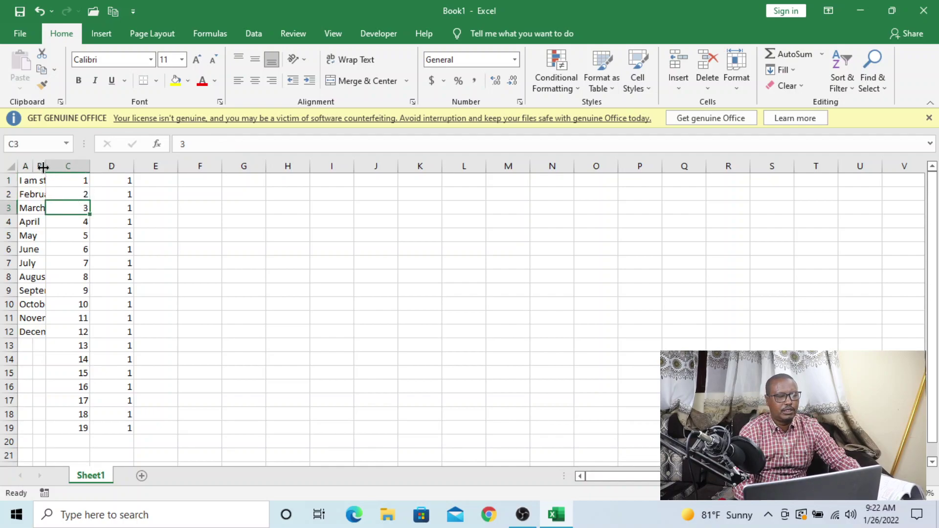
drag(32, 168, 84, 168)
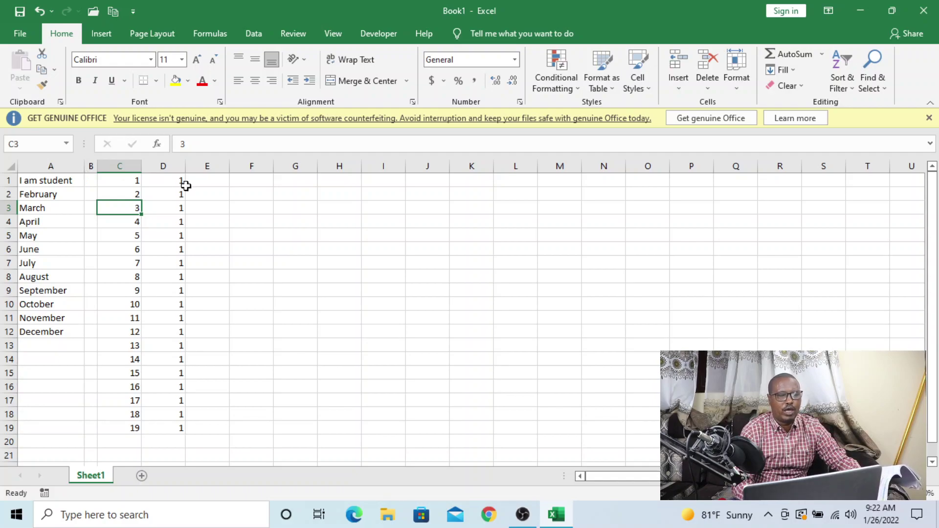
Step: Enter "this time" in cell F1
click(245, 178)
text(this time)
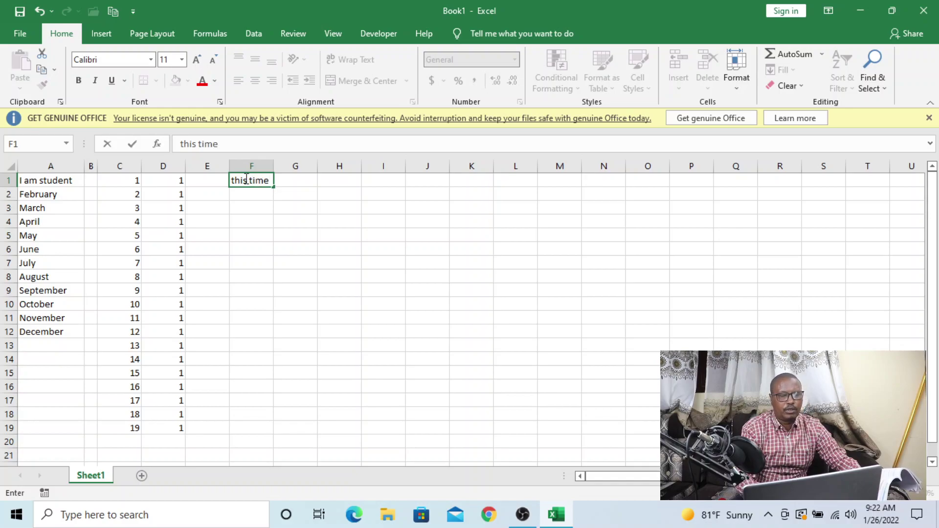
click(262, 206)
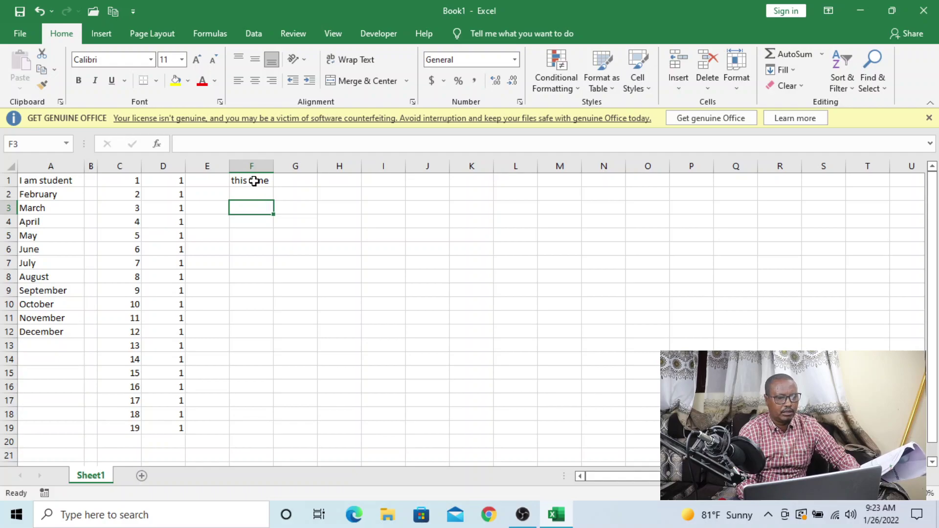
Step: Narrow column F until its text overflows, and AutoFit the column to the text in F1
click(254, 181)
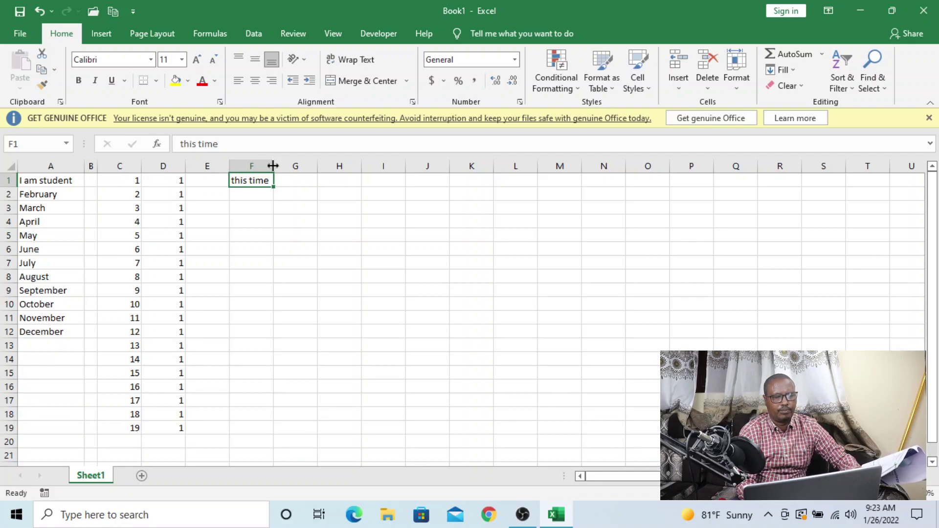
click(280, 180)
drag(272, 168, 247, 168)
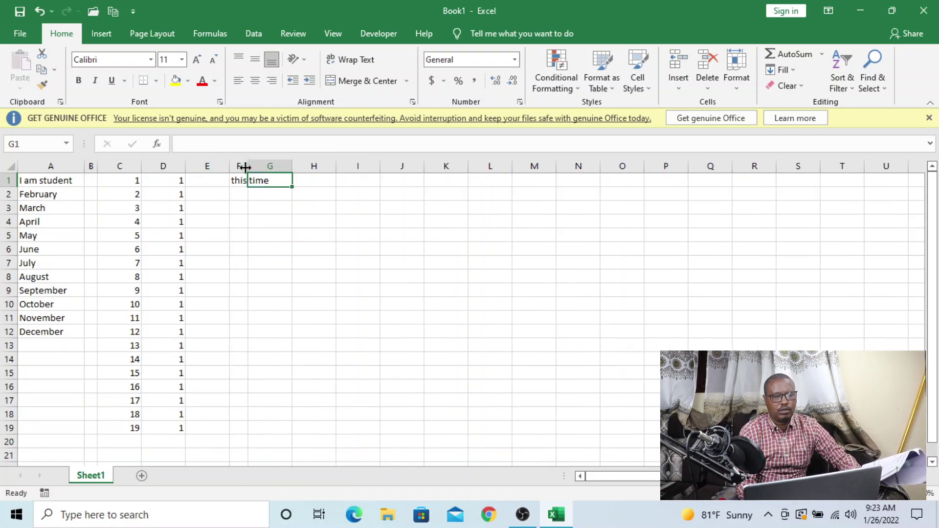
double_click(245, 167)
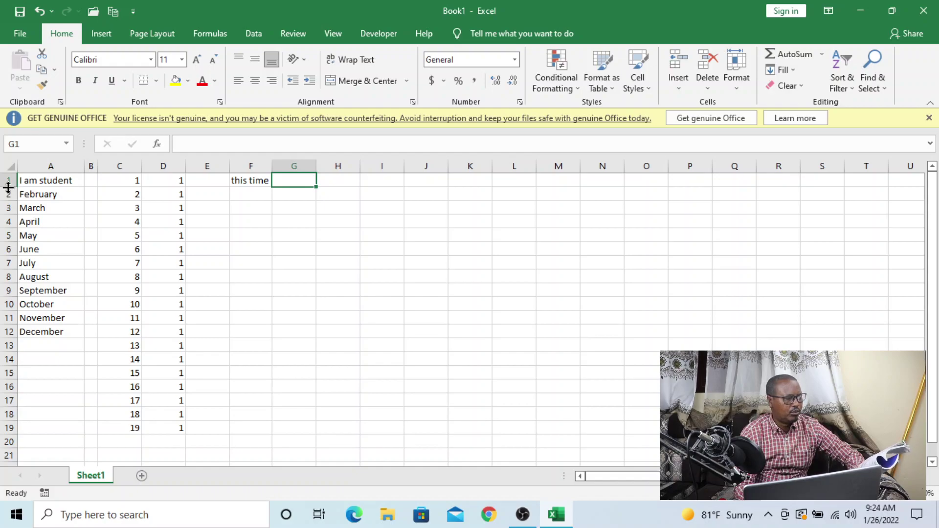
Step: Adjust the height of row 1 to 18.00 (24 pixels)
drag(8, 187, 6, 217)
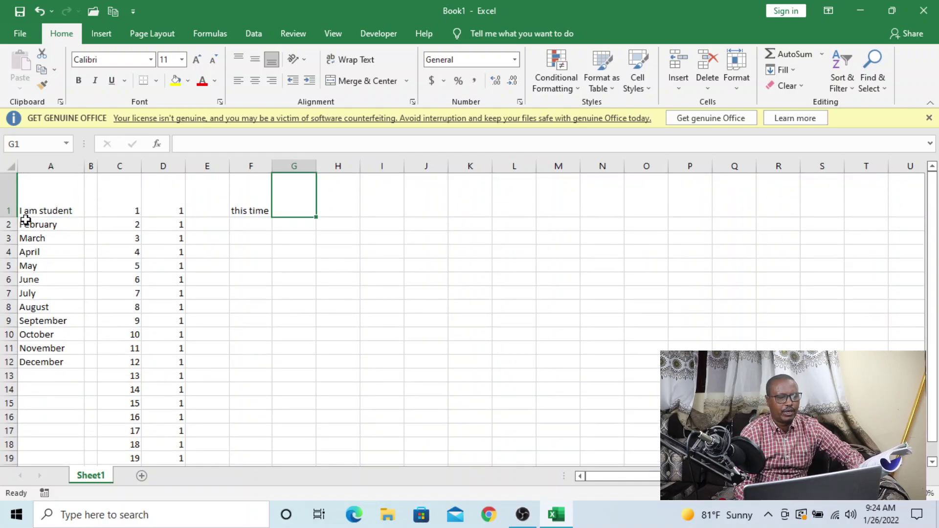
drag(11, 217, 11, 217)
drag(11, 205, 7, 189)
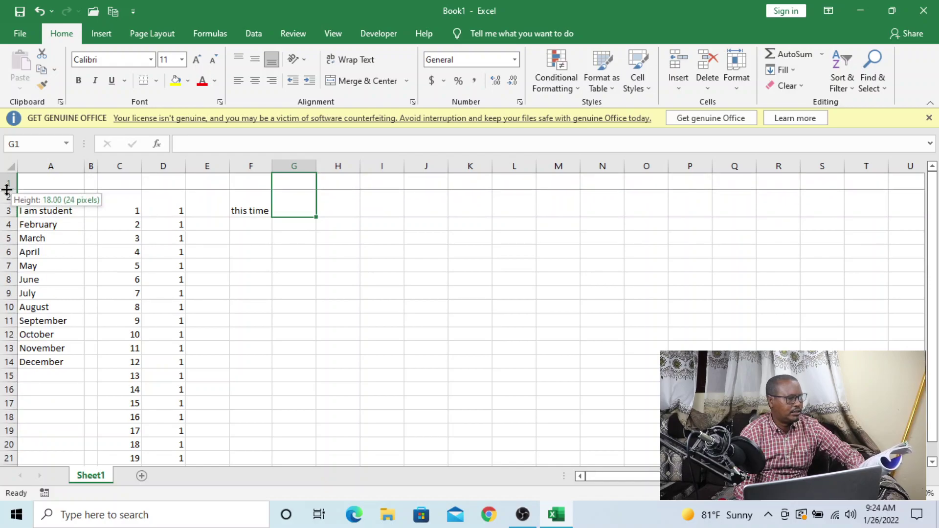
key(ctrl+z)
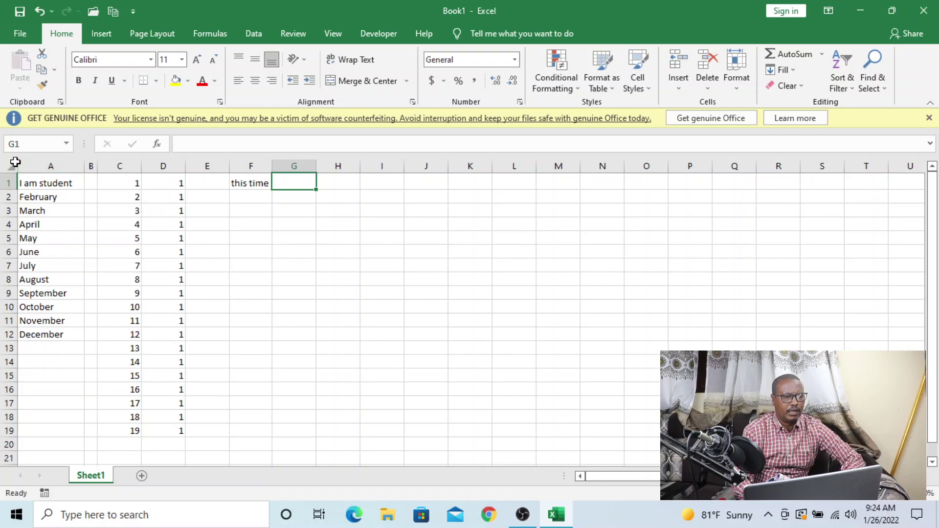
Step: Select all cells of the worksheet at once, and release the selection by choosing a single cell
click(53, 184)
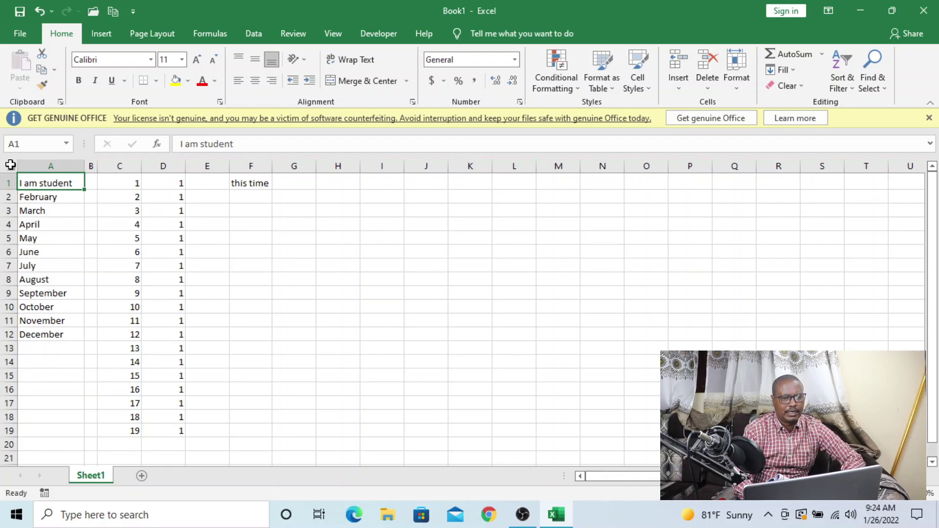
click(10, 164)
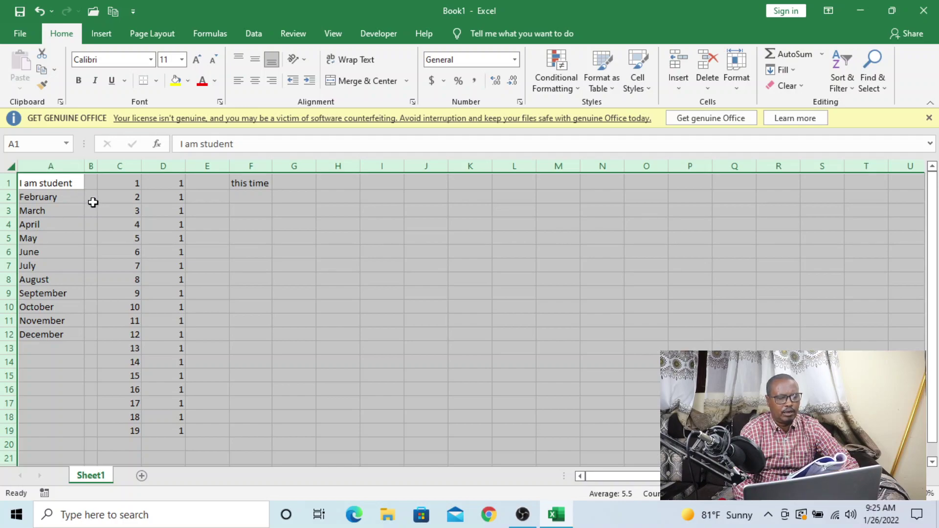
click(273, 252)
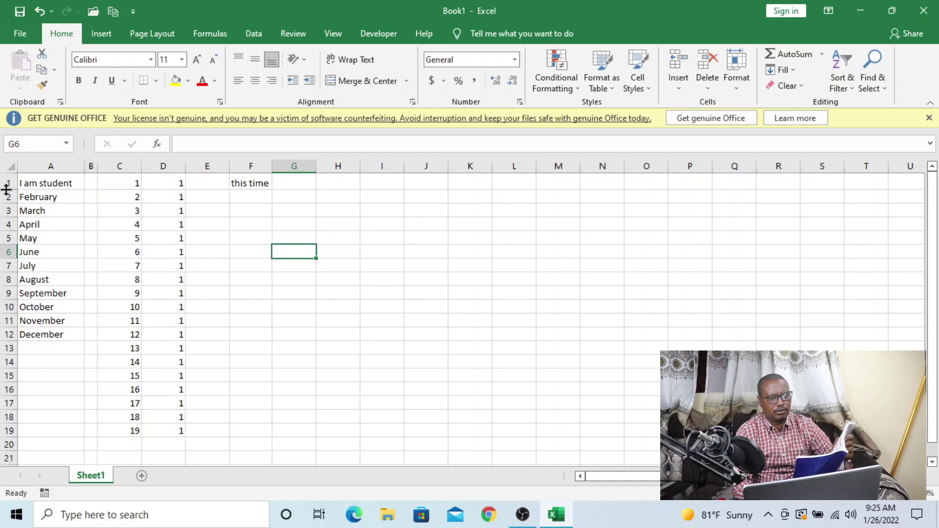
click(12, 165)
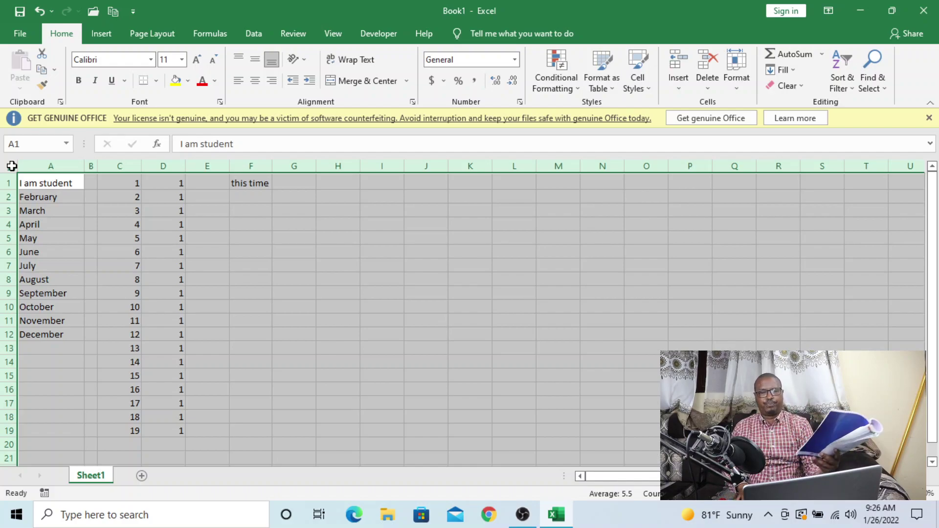
click(38, 213)
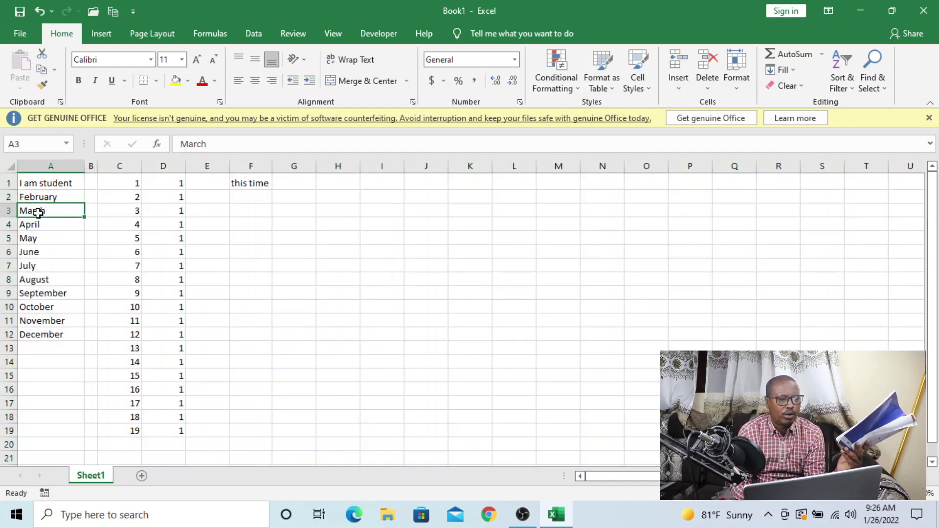
Step: Select the entire row 3, and select the entire column A
click(4, 210)
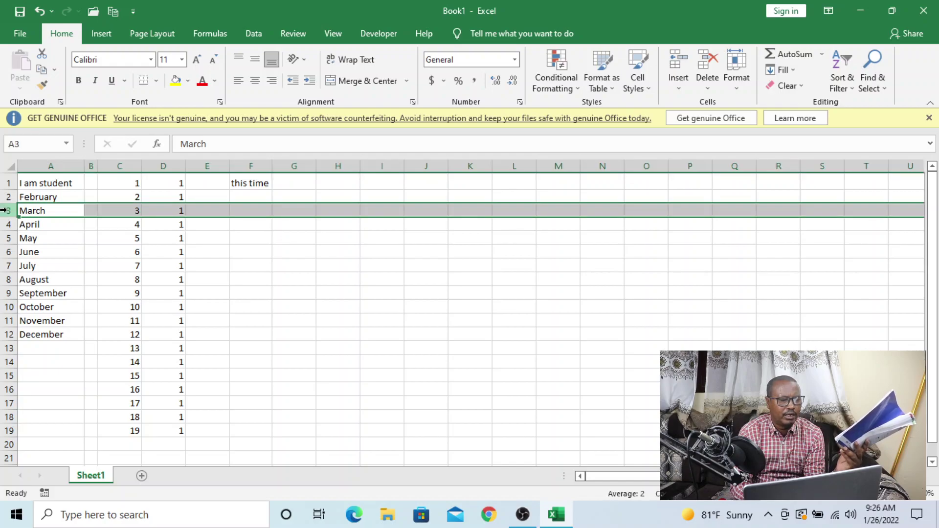
click(41, 223)
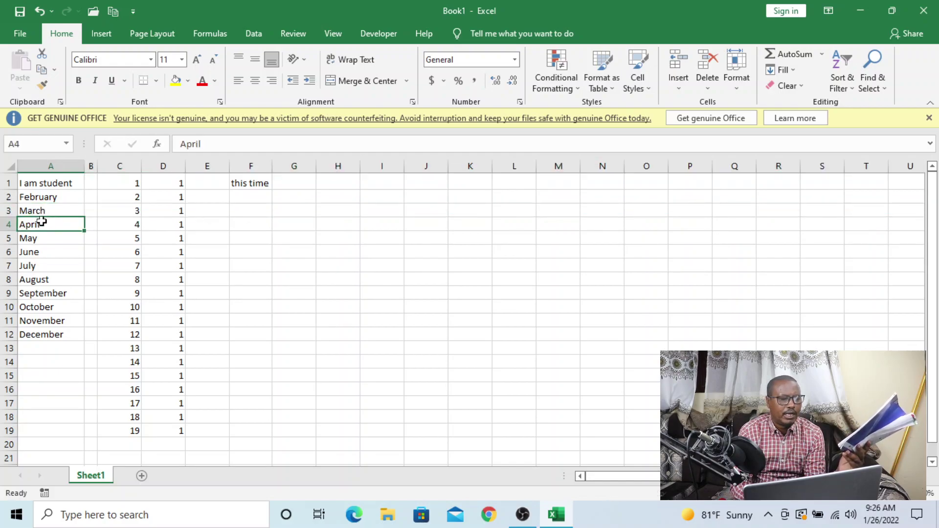
click(8, 211)
click(61, 226)
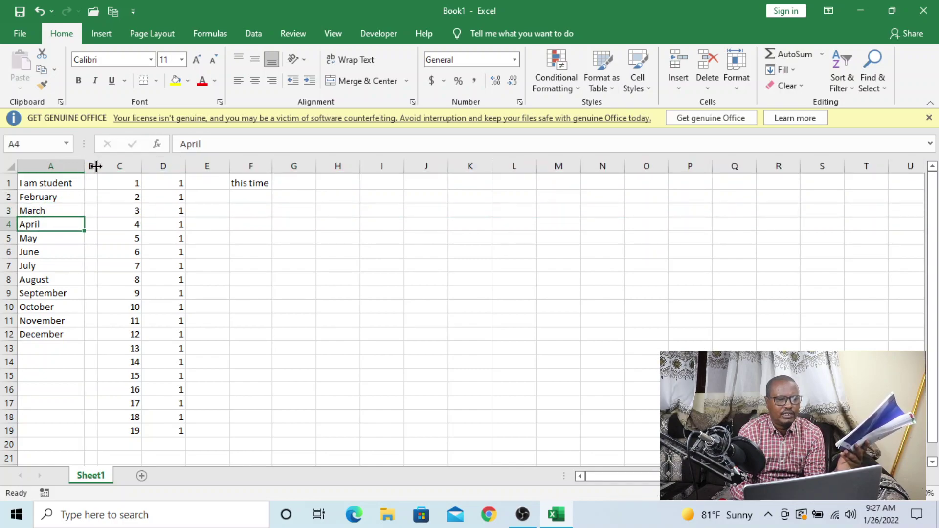
click(65, 167)
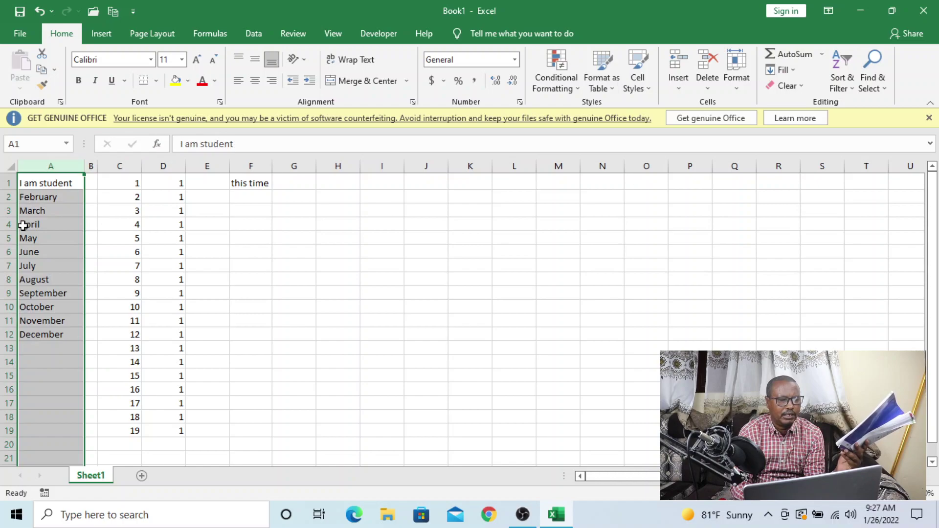
Step: Insert a new sheet row above the March row, at row 3
click(9, 210)
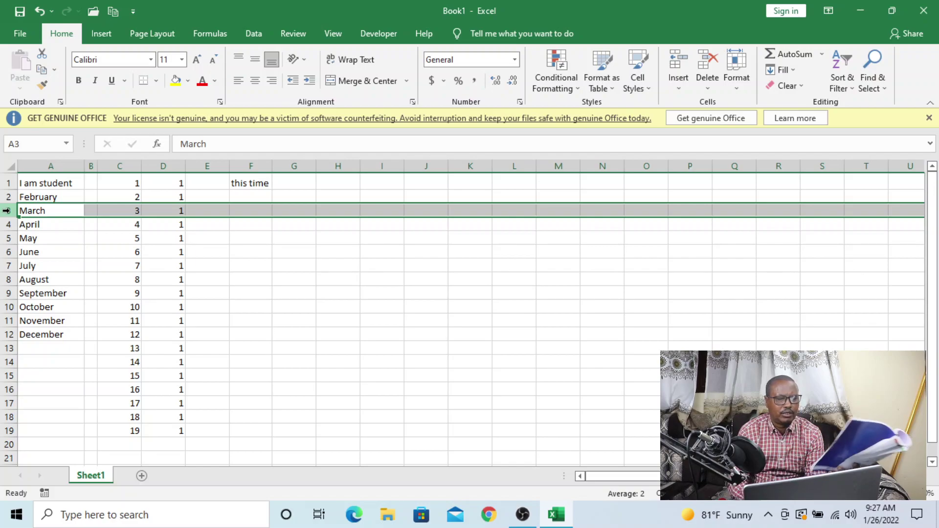
click(678, 90)
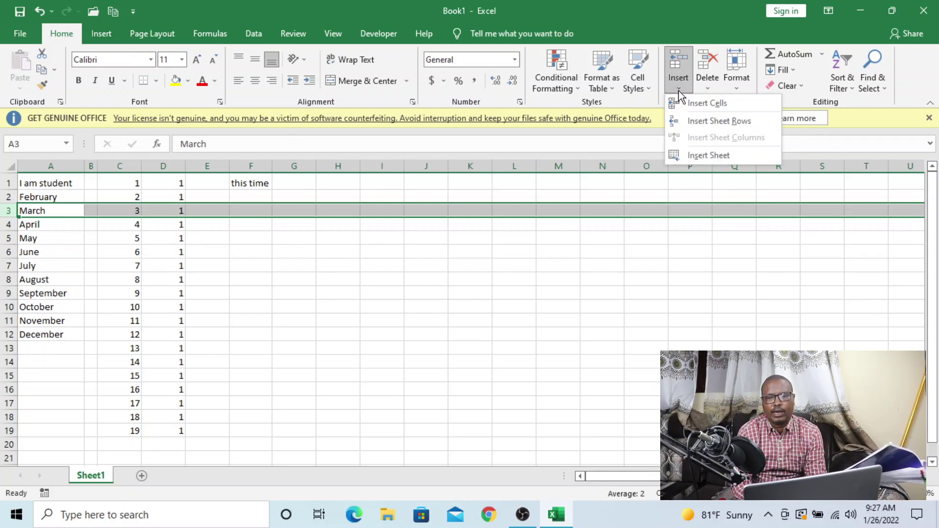
click(723, 121)
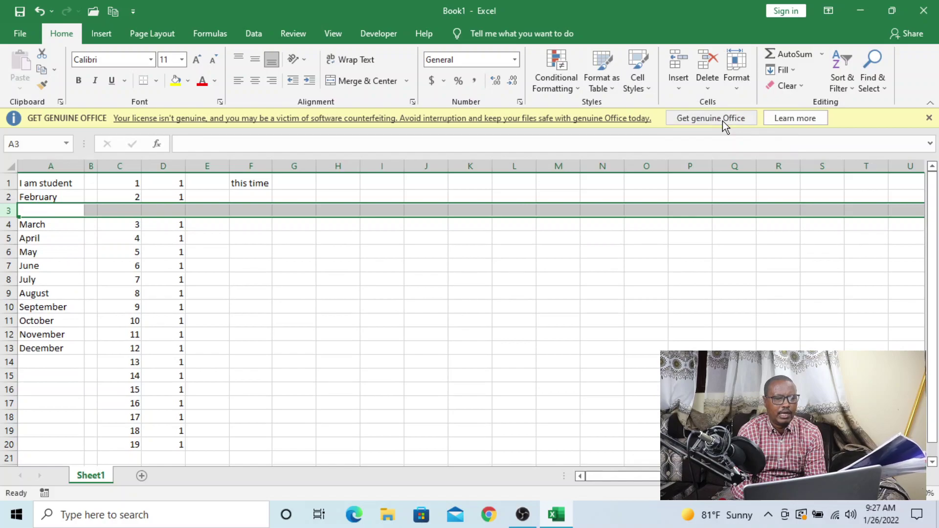
click(45, 213)
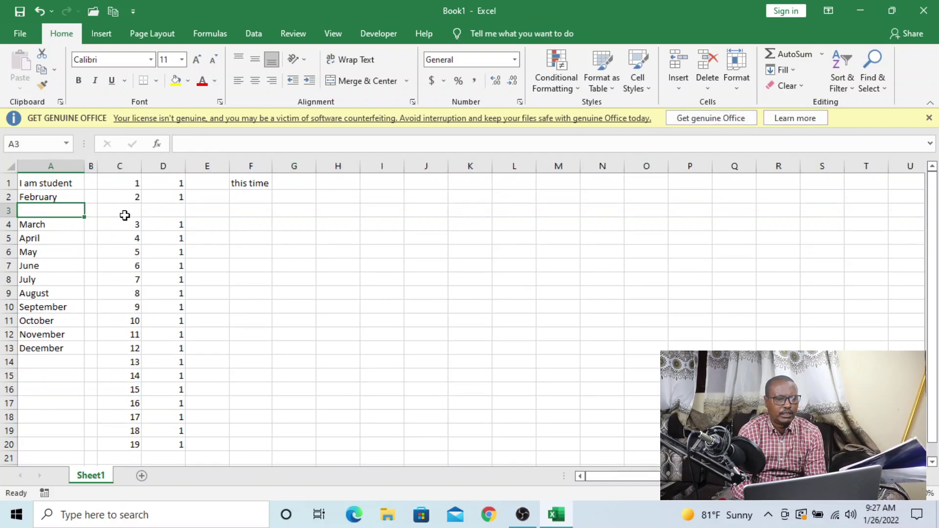
Step: Insert a new sheet row above the April row, at row 5
click(4, 238)
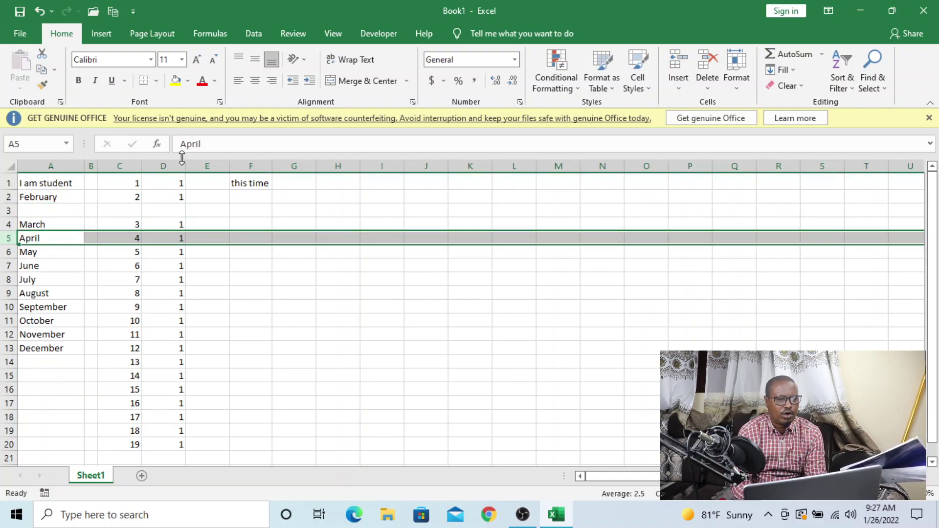
click(680, 91)
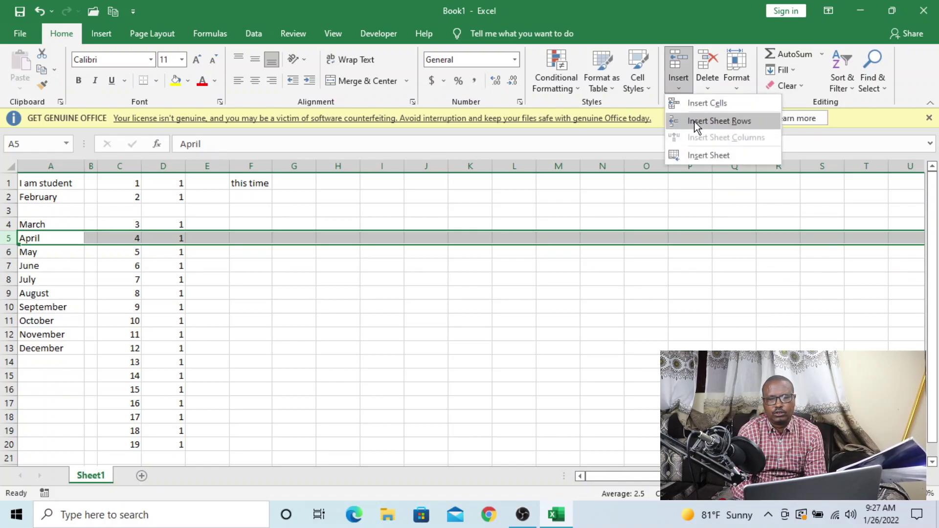
click(697, 122)
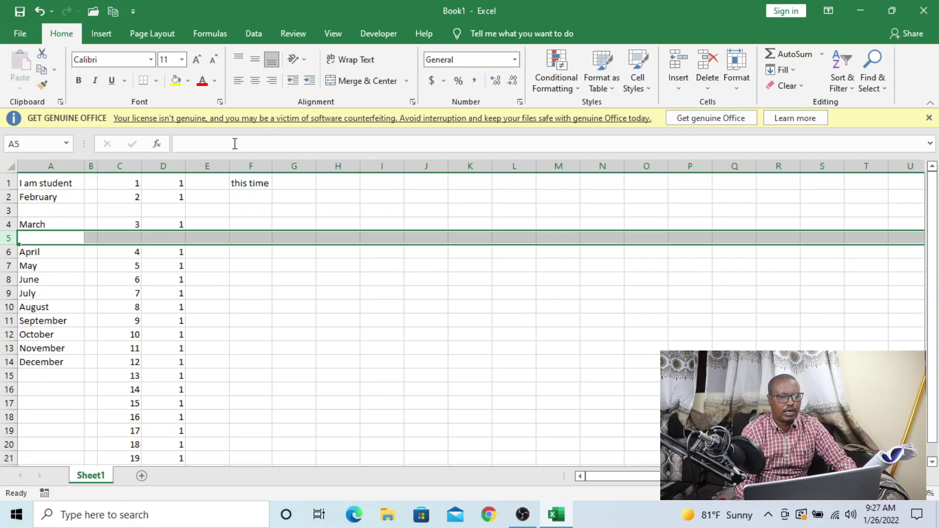
Step: Insert a new sheet column at column D, before the column of repeated 1s, and release the column selection
click(164, 165)
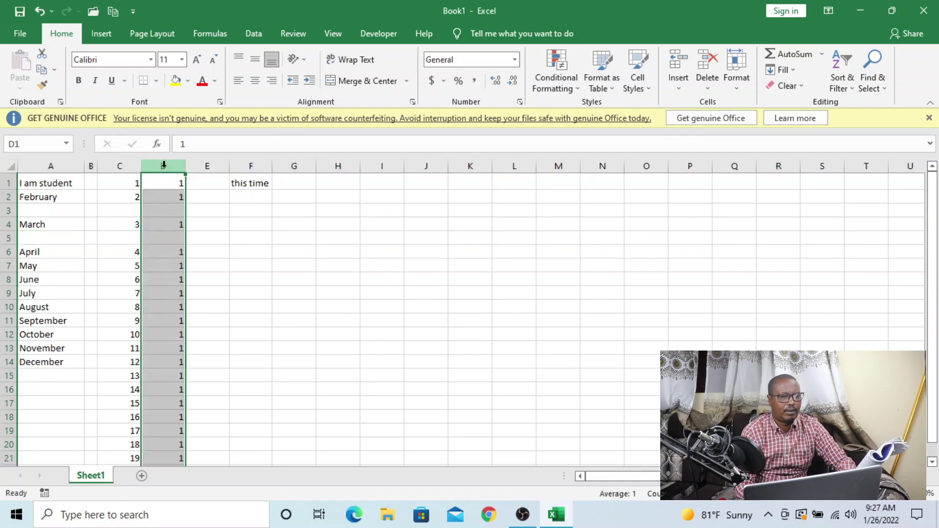
click(681, 92)
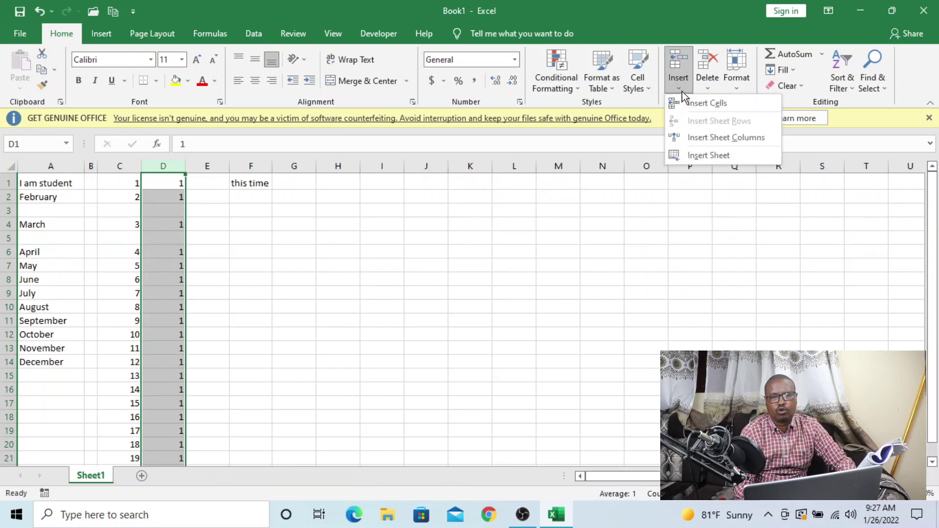
click(723, 137)
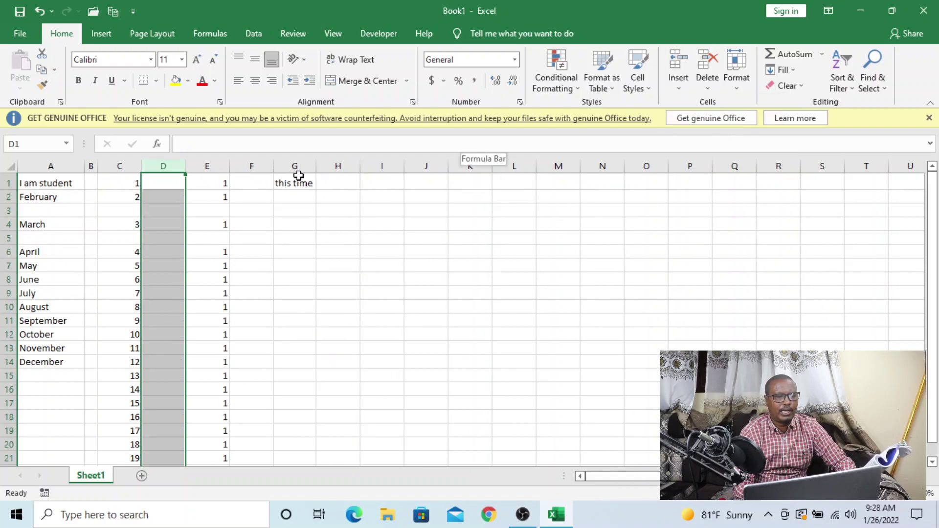
click(172, 185)
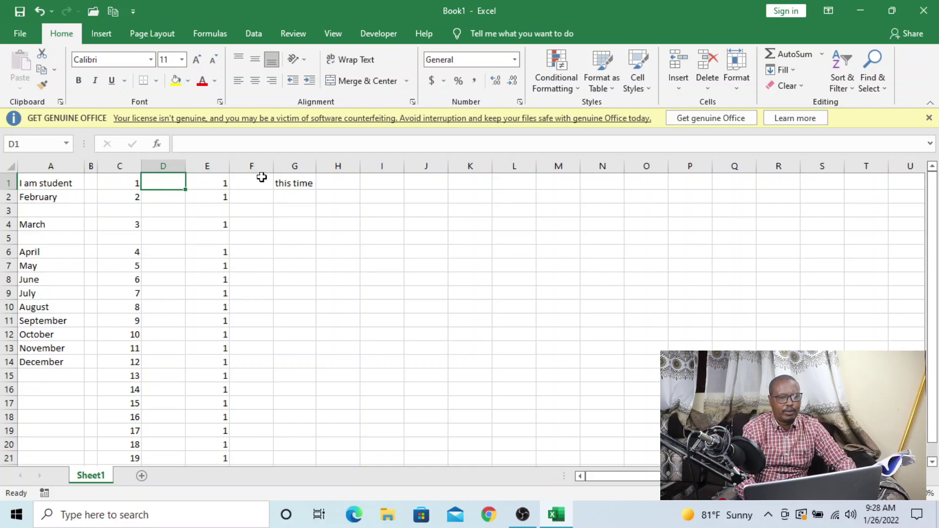
Step: Delete the entire sheet column G containing the text "this time"
click(288, 168)
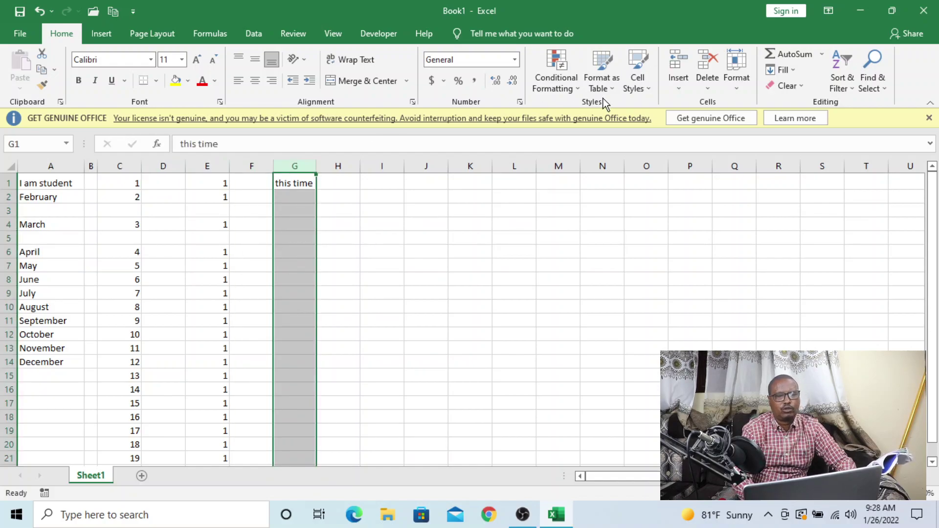
click(710, 90)
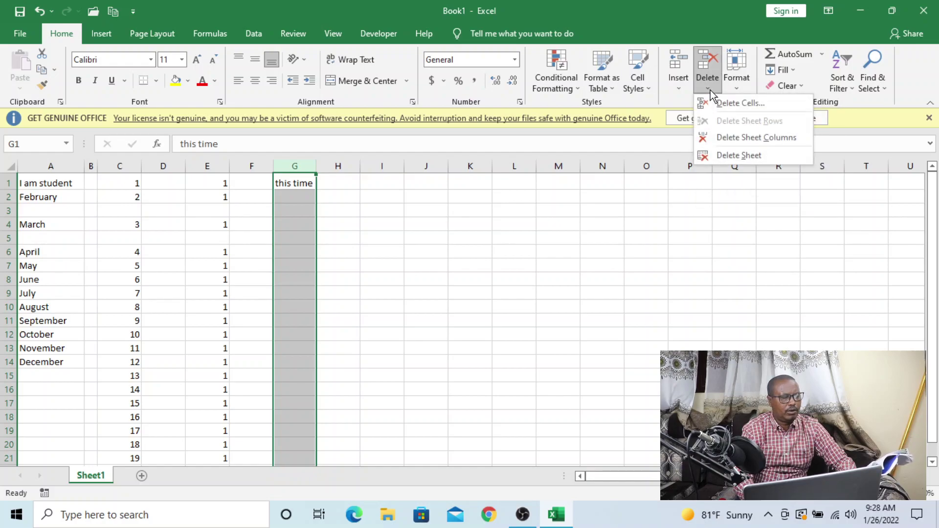
click(745, 139)
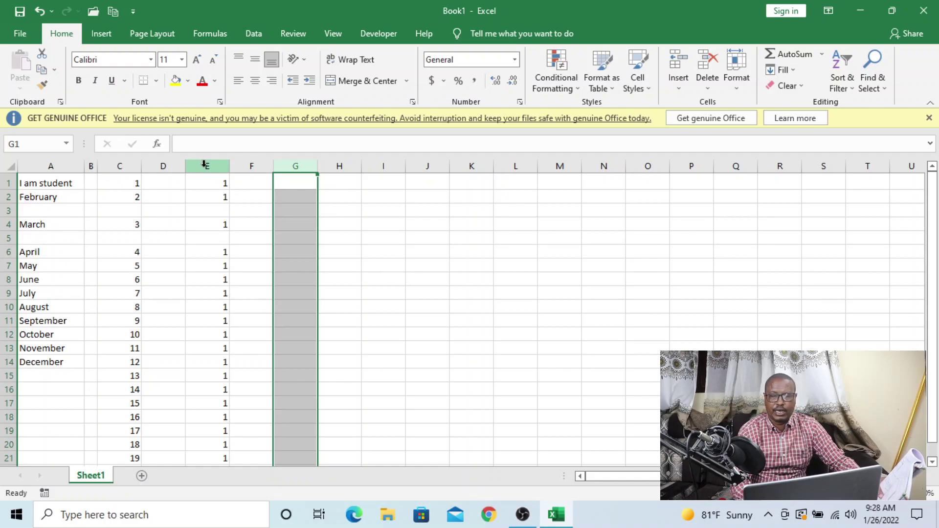
Step: Hide column E, which holds the repeated 1s
click(204, 166)
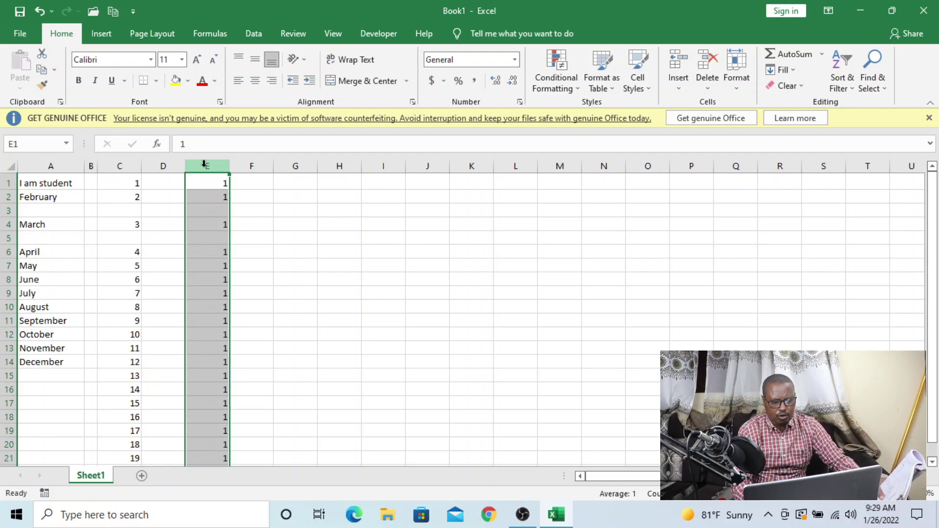
right_click(204, 166)
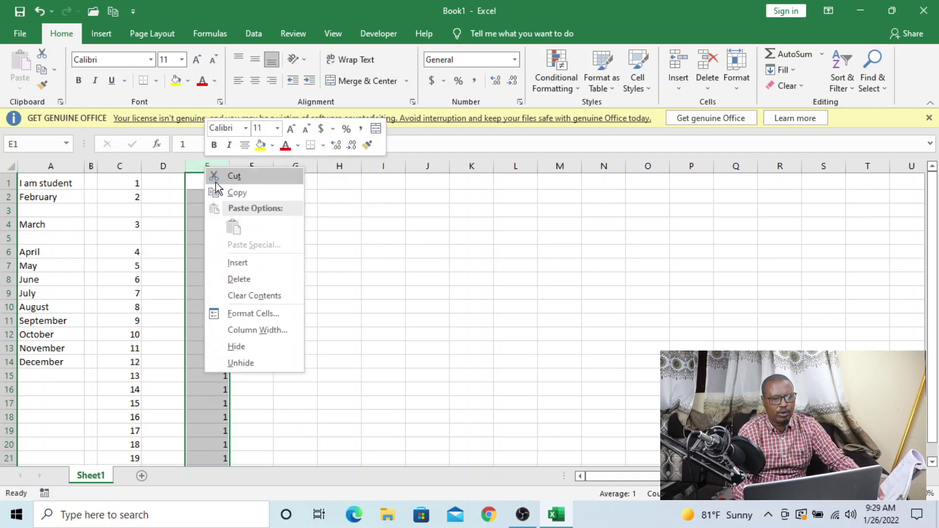
click(249, 348)
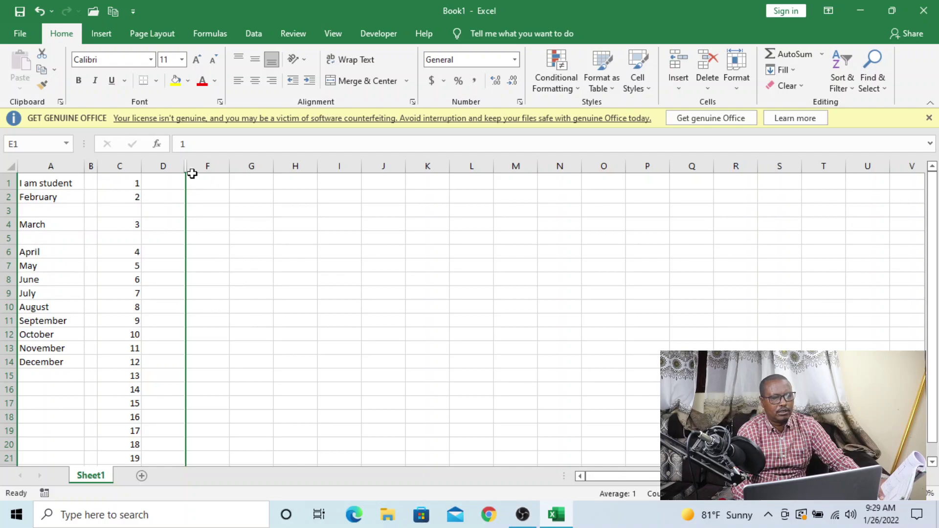
Step: Unhide column E between columns D and F, and release the column selection
drag(178, 165, 204, 169)
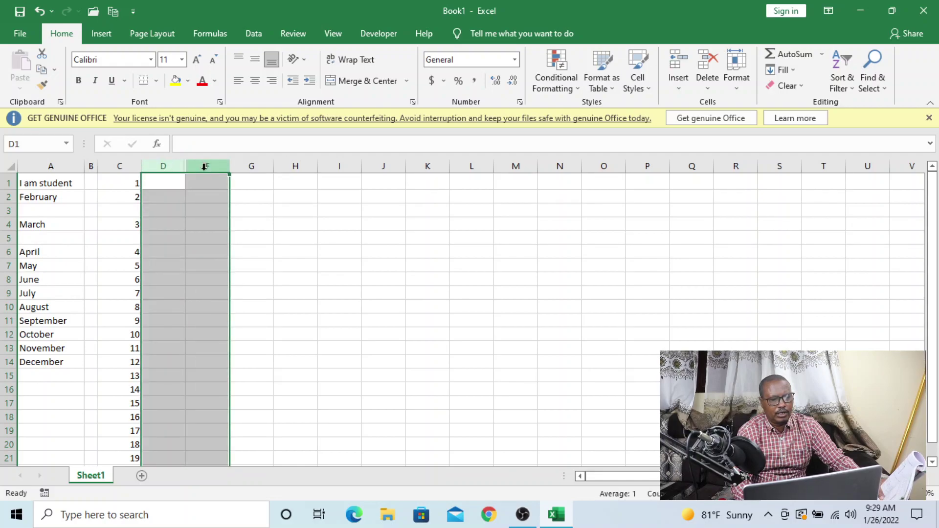
right_click(204, 170)
click(240, 366)
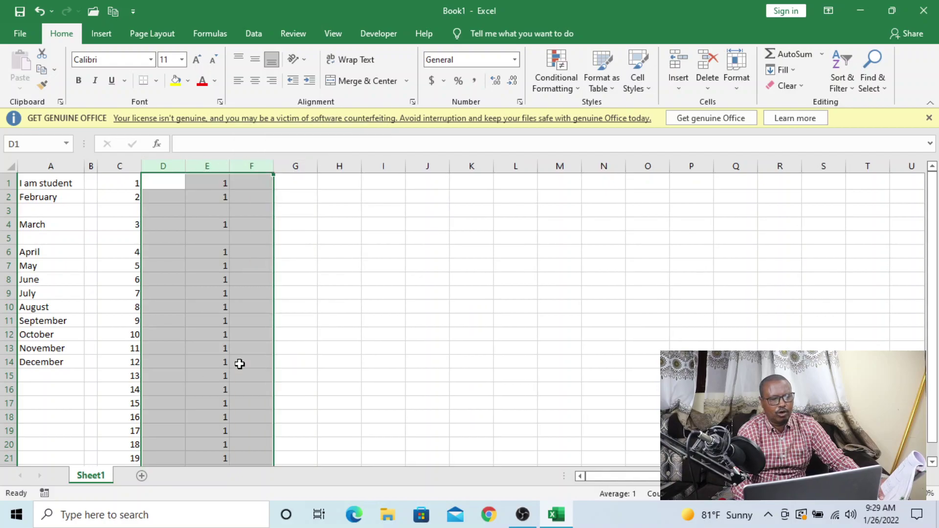
click(236, 184)
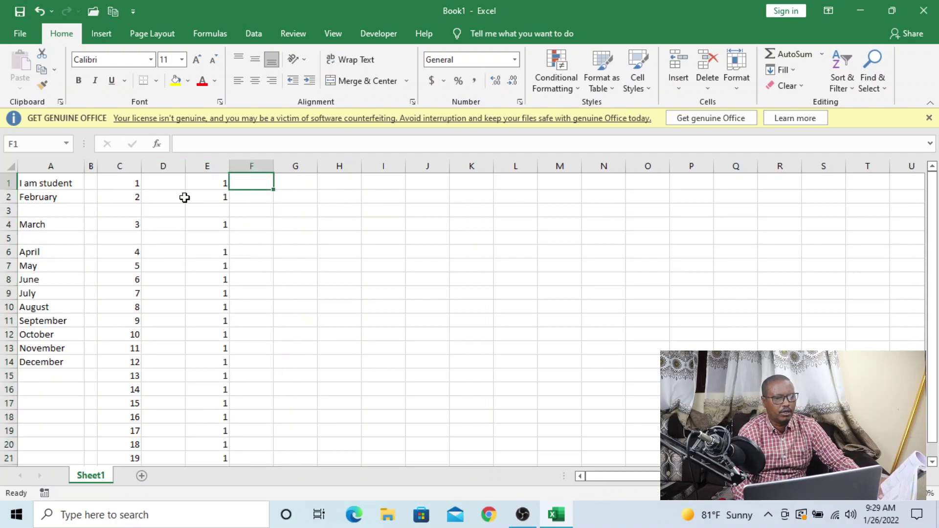
Step: Enter the sentence "waxaan ahay arday dhigta fasalkan" in cell H1
click(68, 184)
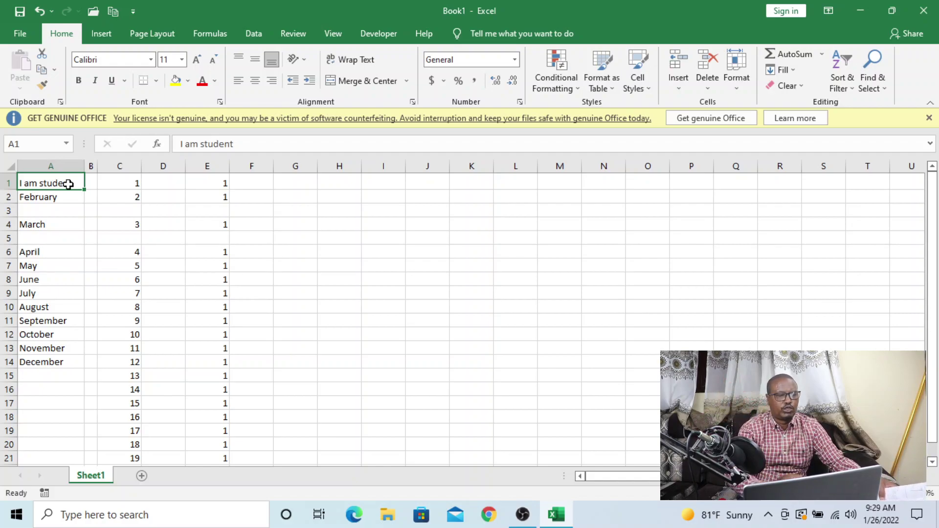
click(325, 186)
text(waxaan)
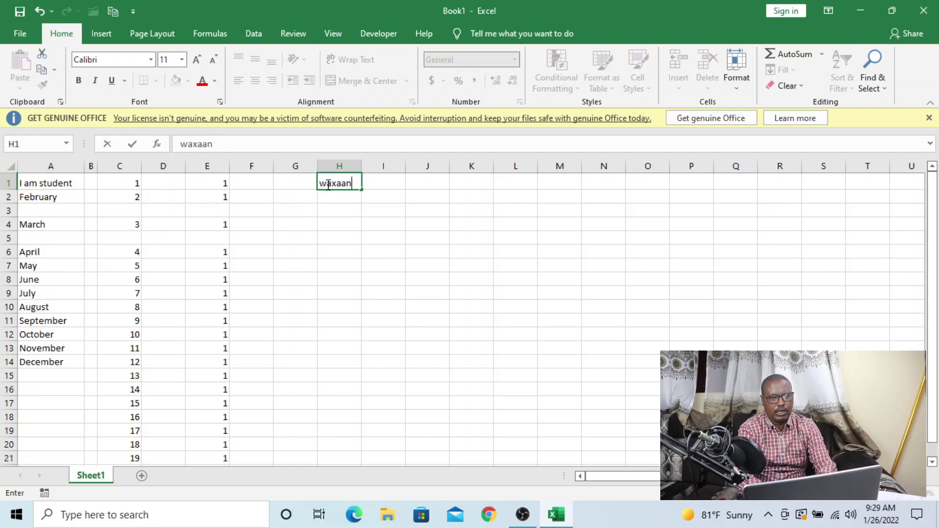
text( ahay ard)
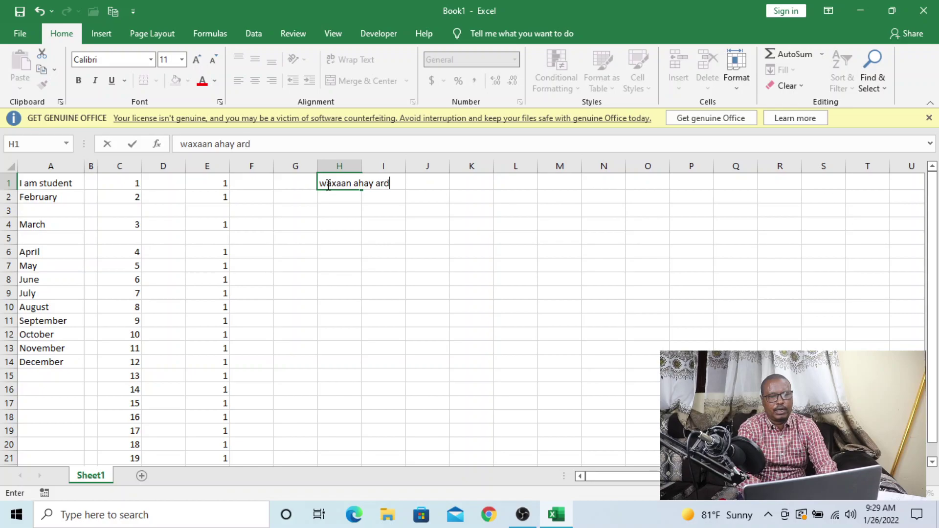
text(ay dhigta fasalkan)
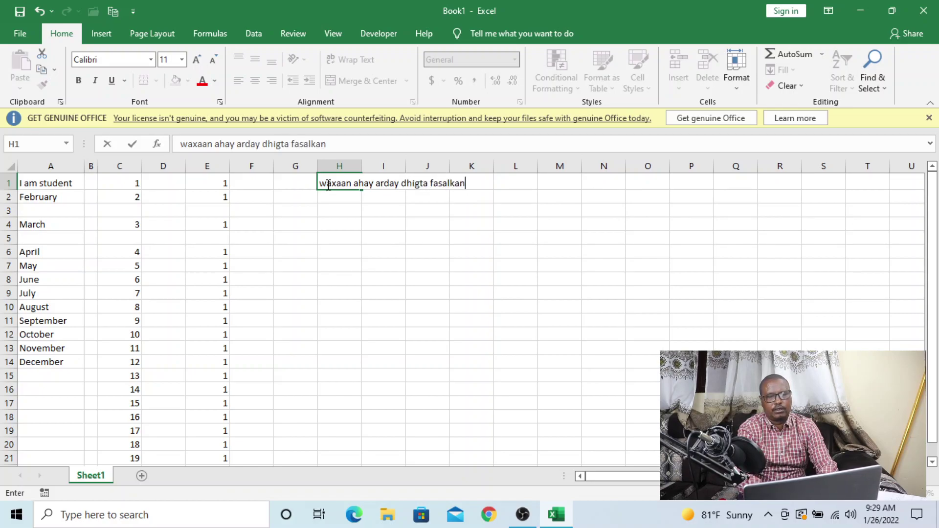
key(Return)
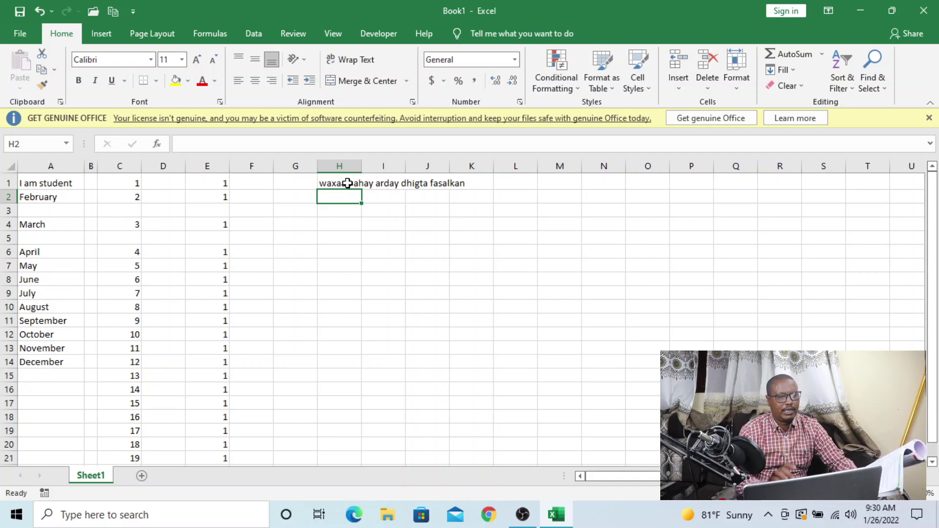
Step: Apply Wrap Text to cell H1 and autofit the width of column H to its sentence
click(347, 183)
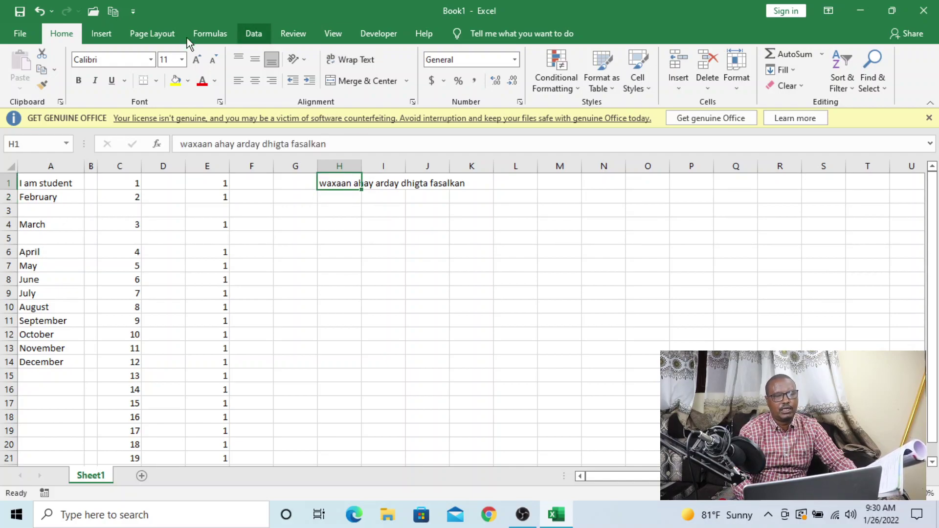
click(364, 66)
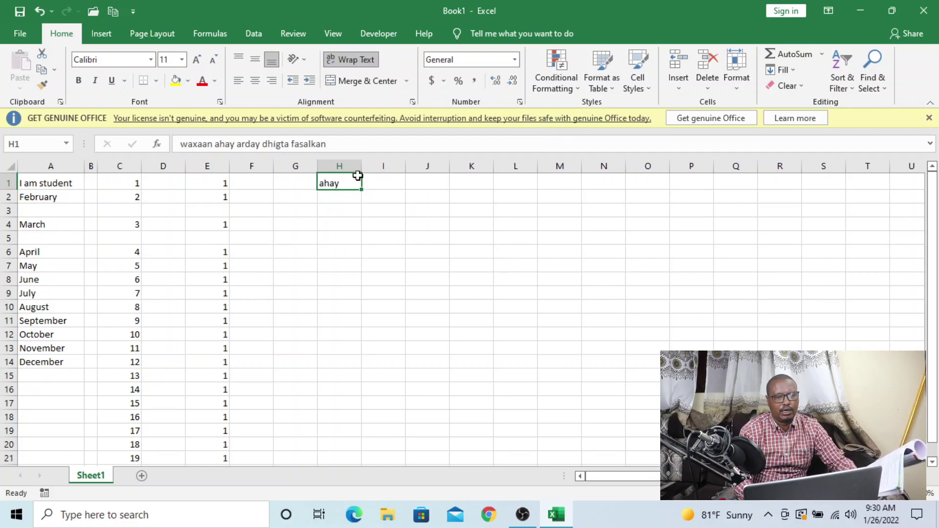
double_click(360, 166)
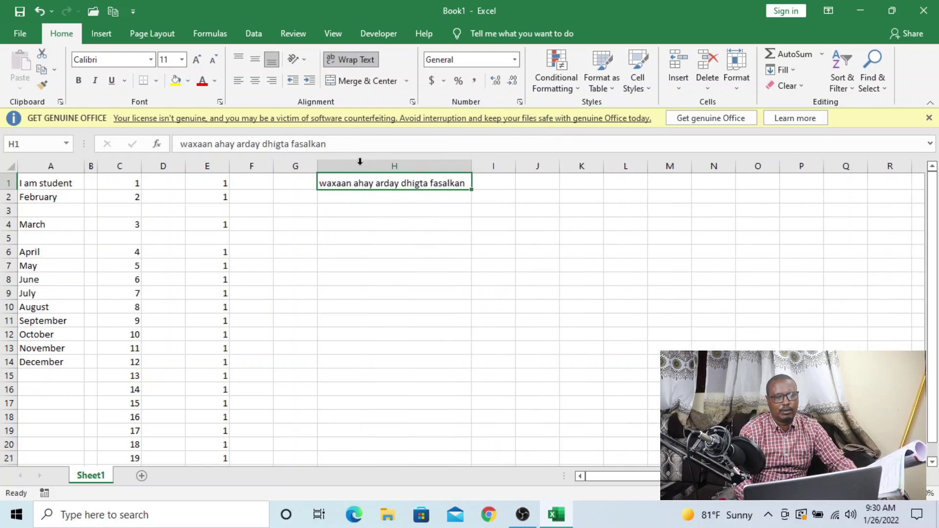
Step: Apply Wrap Text to the empty cell H2 below the first sentence
click(433, 202)
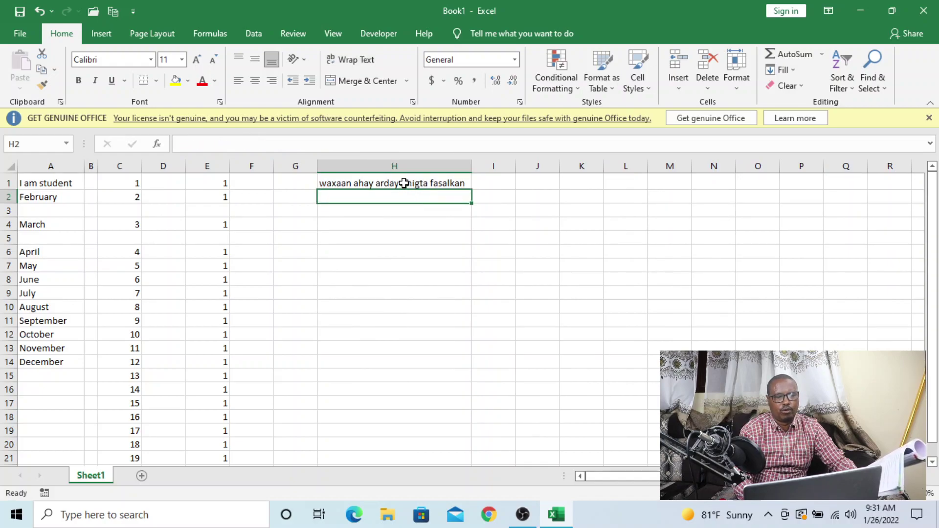
click(403, 183)
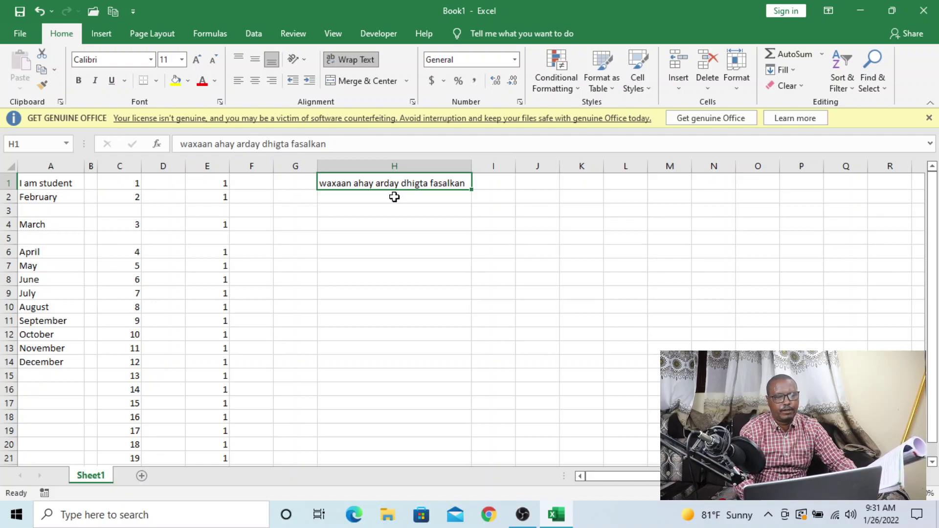
click(394, 196)
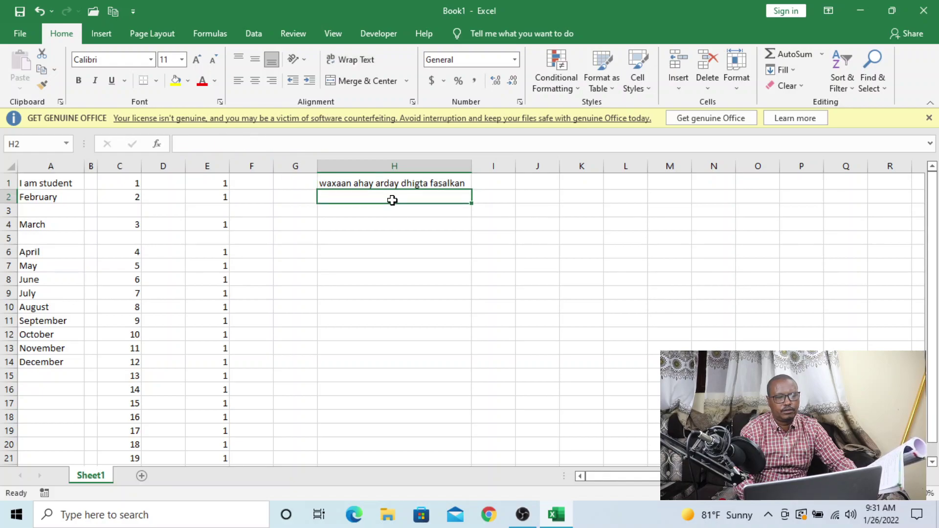
click(356, 59)
Step: Enter the sentence "soomaaliya waxay ku taal qorax ka soo bax geeska africa" in cell H2
text(s)
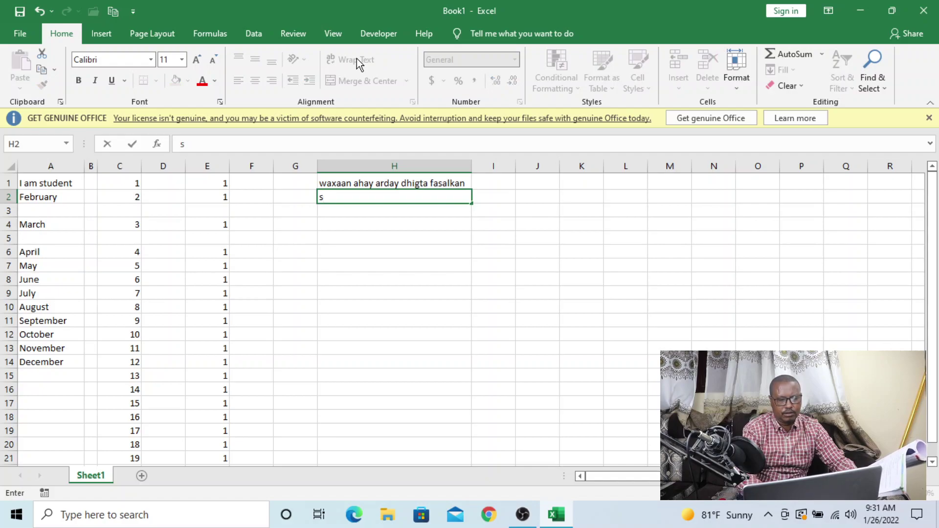
text(oomaa)
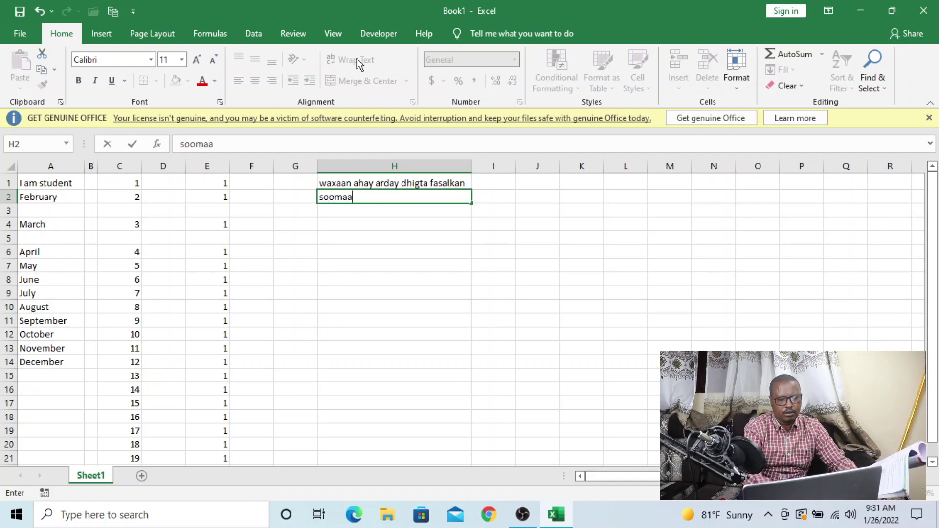
text(liya )
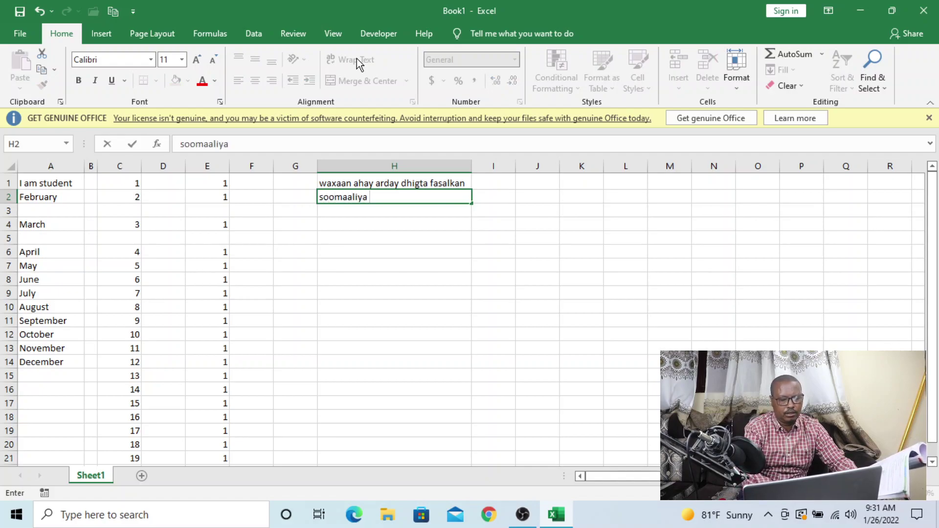
text(waxay)
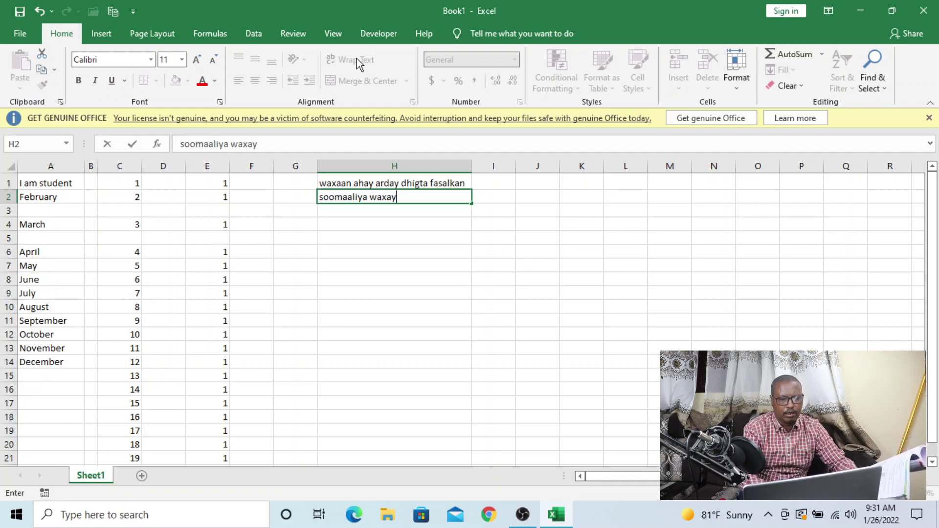
text( ku ta)
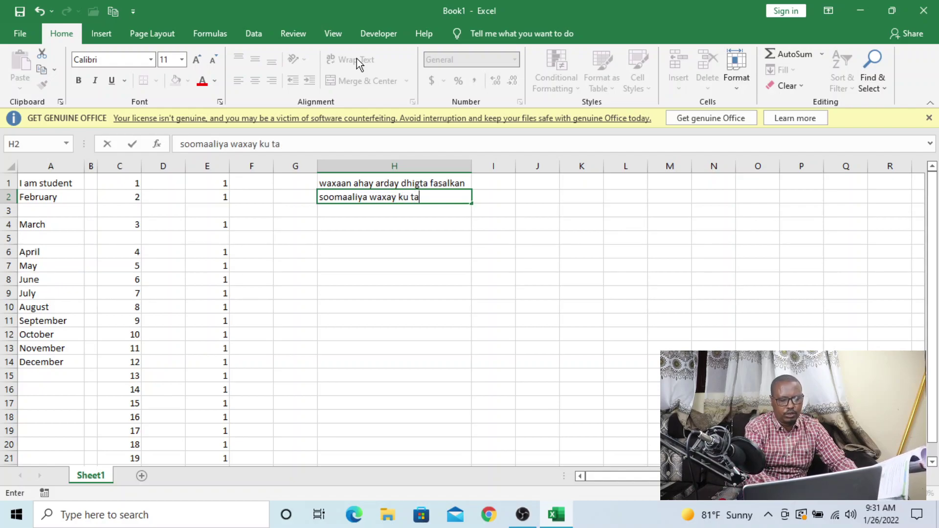
text(al q)
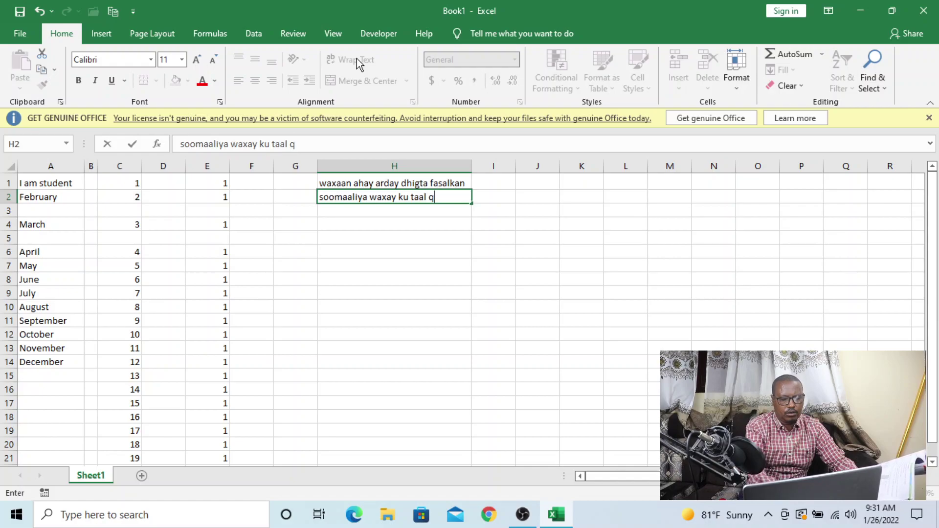
text(orax k)
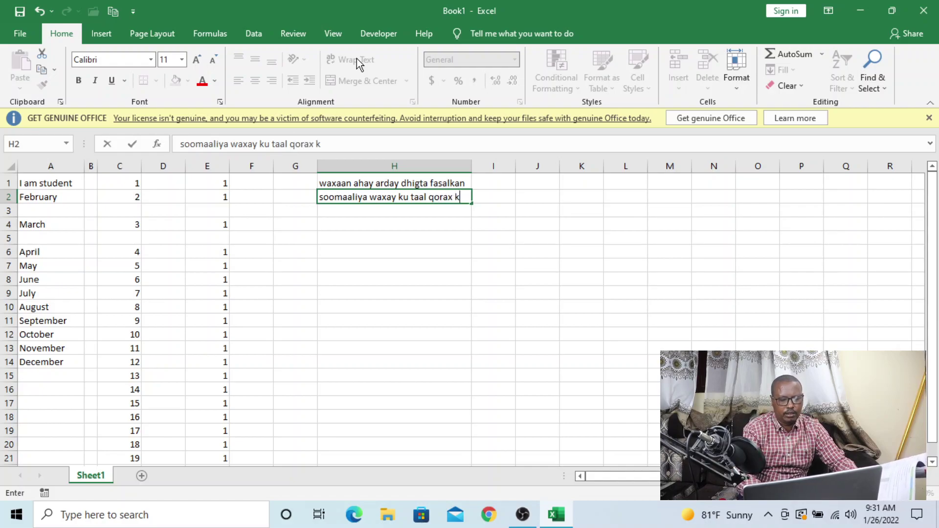
text(a soo)
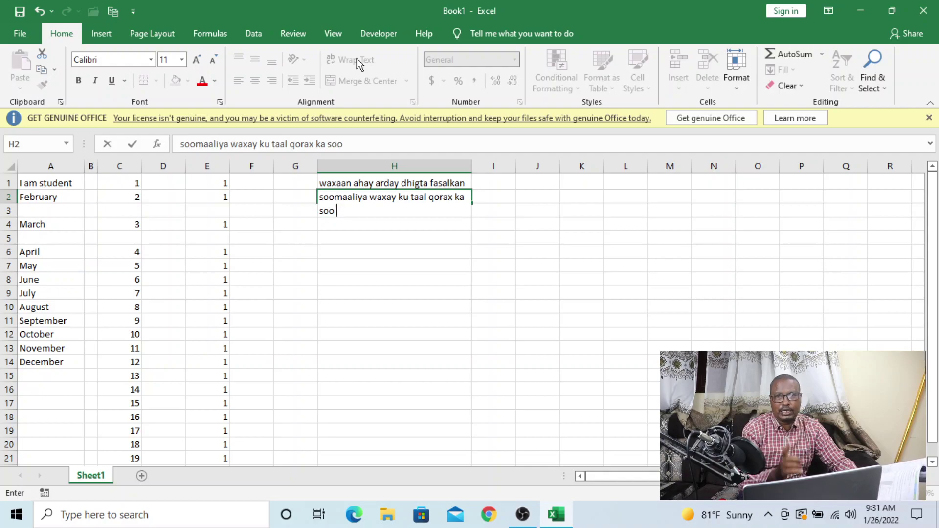
text( b)
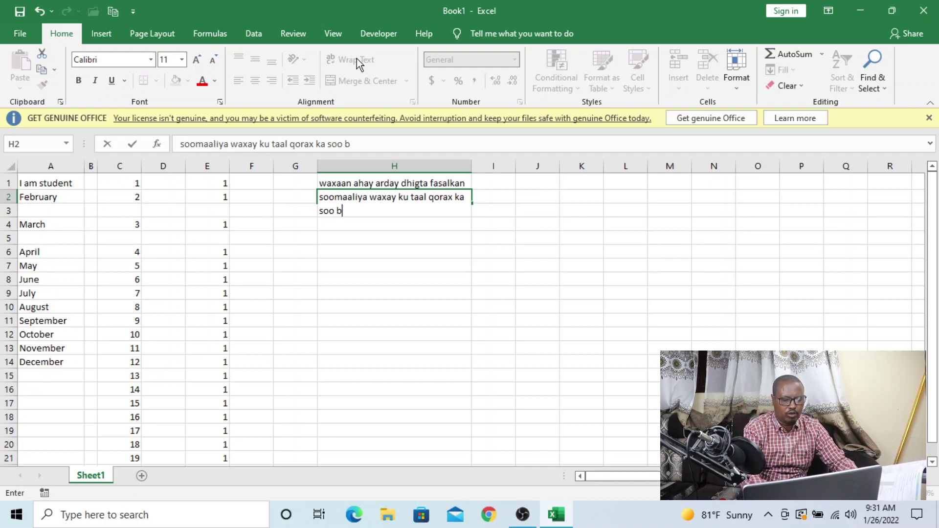
text(ax gees)
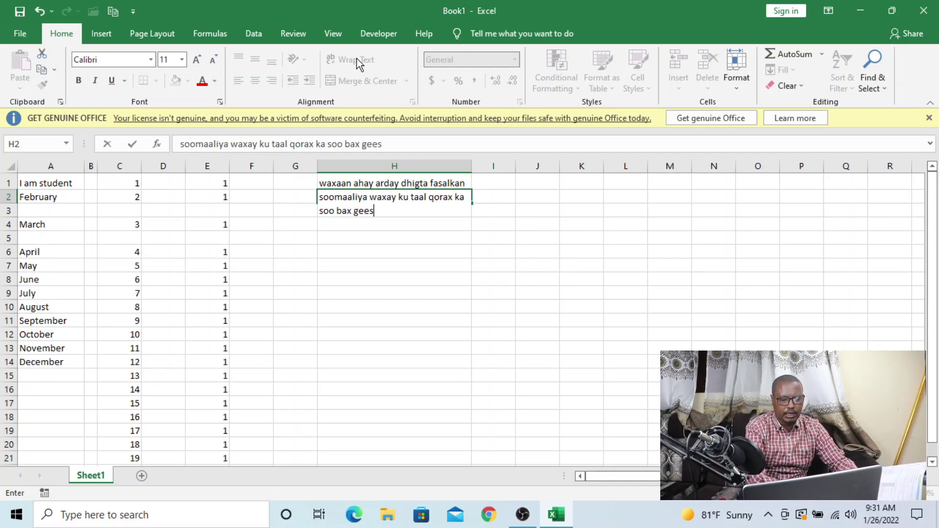
text(ka a)
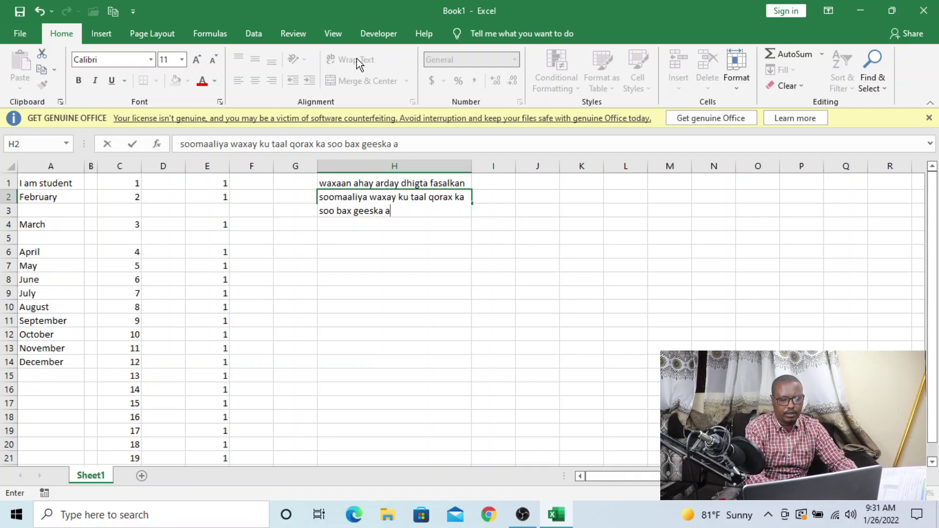
text(frica)
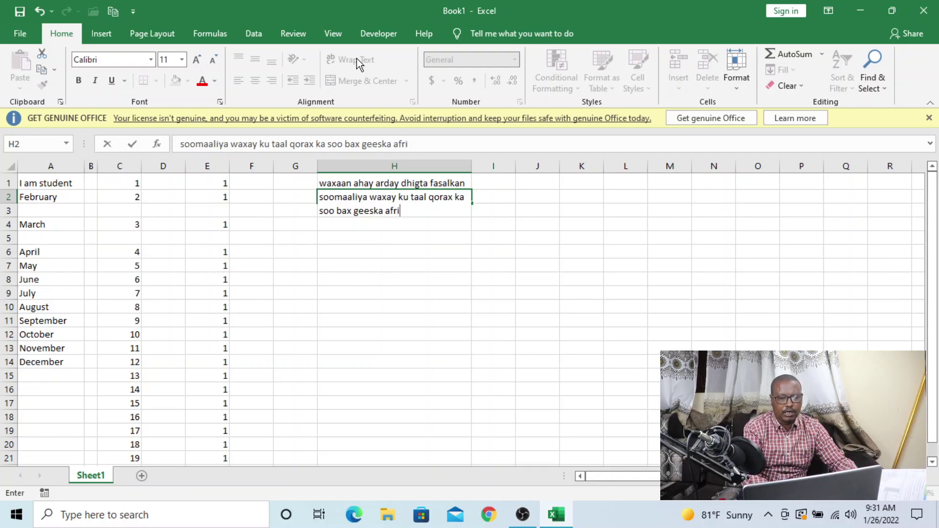
key(Return)
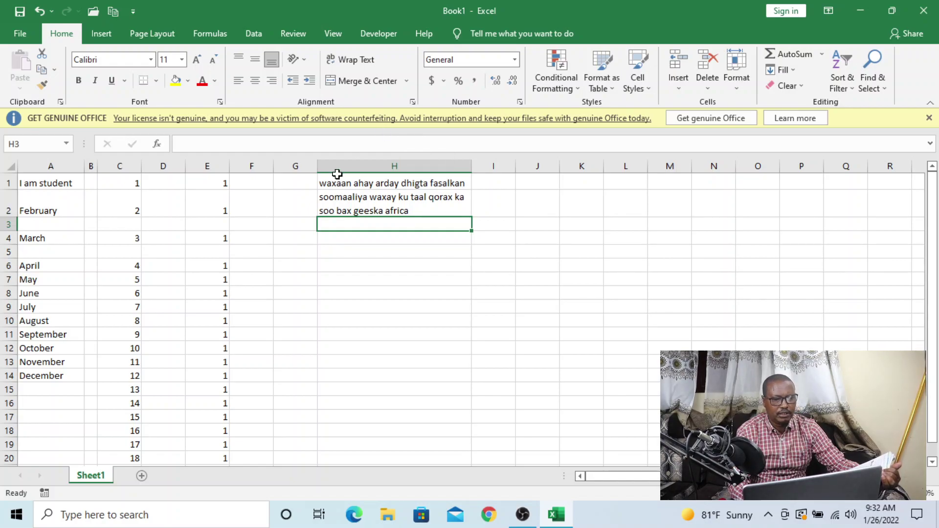
Step: Merge and center the empty cells H4:H11, and unmerge them again
click(38, 266)
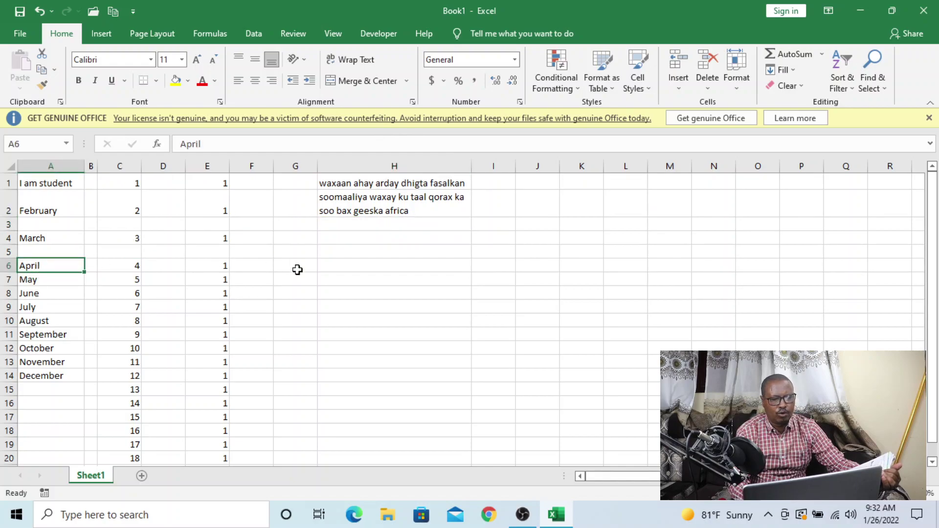
drag(359, 237, 353, 341)
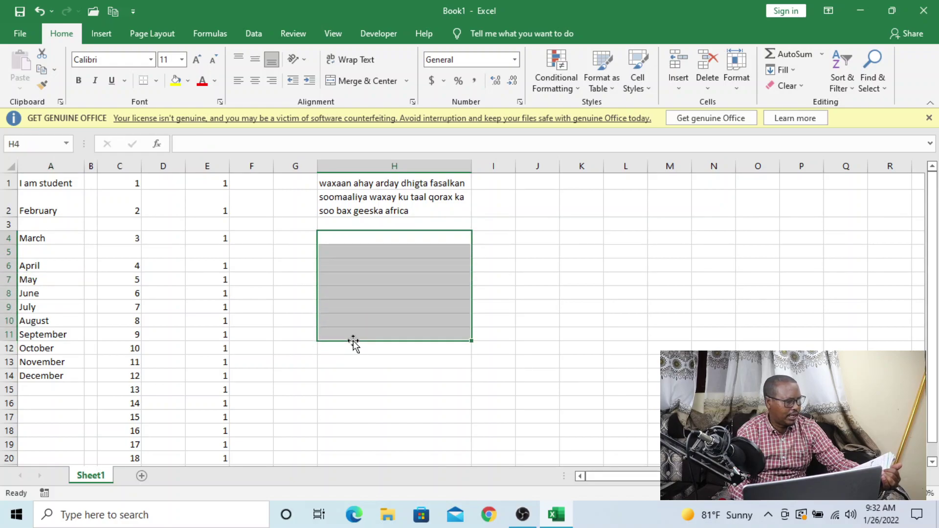
click(366, 84)
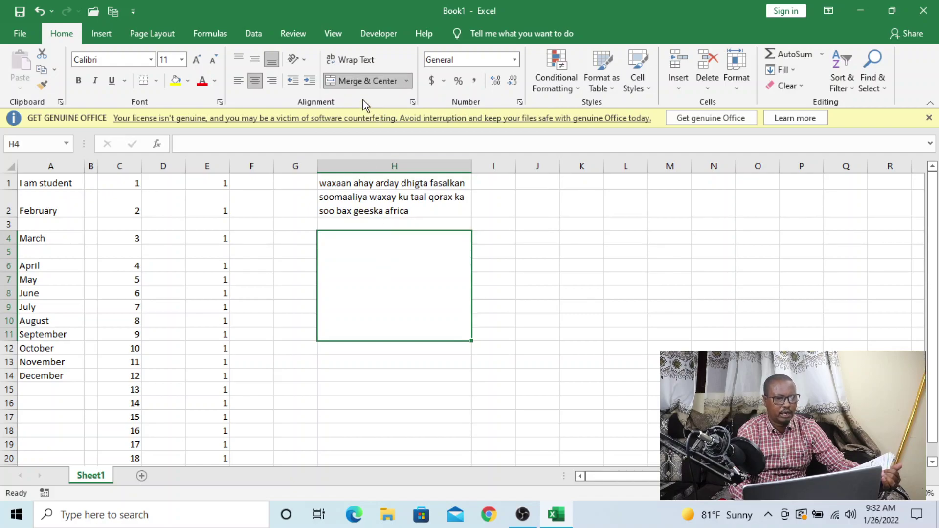
click(362, 85)
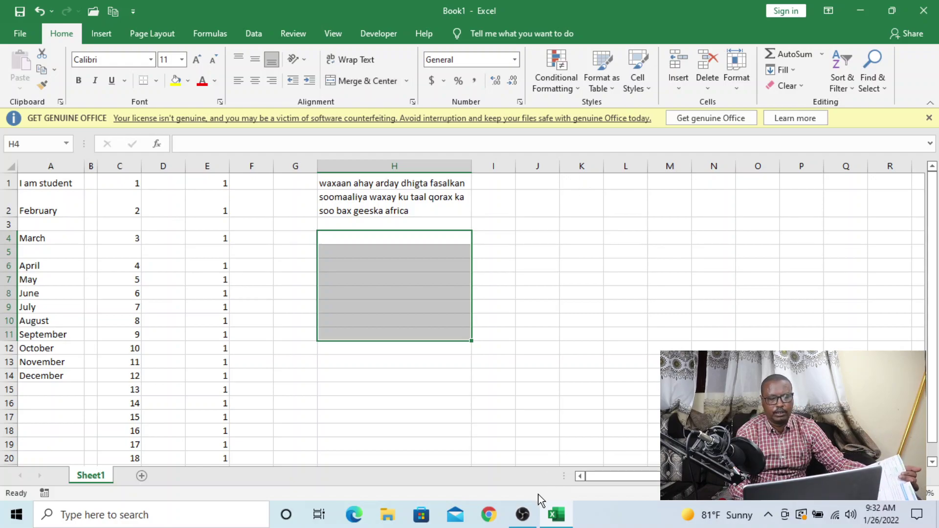
click(528, 514)
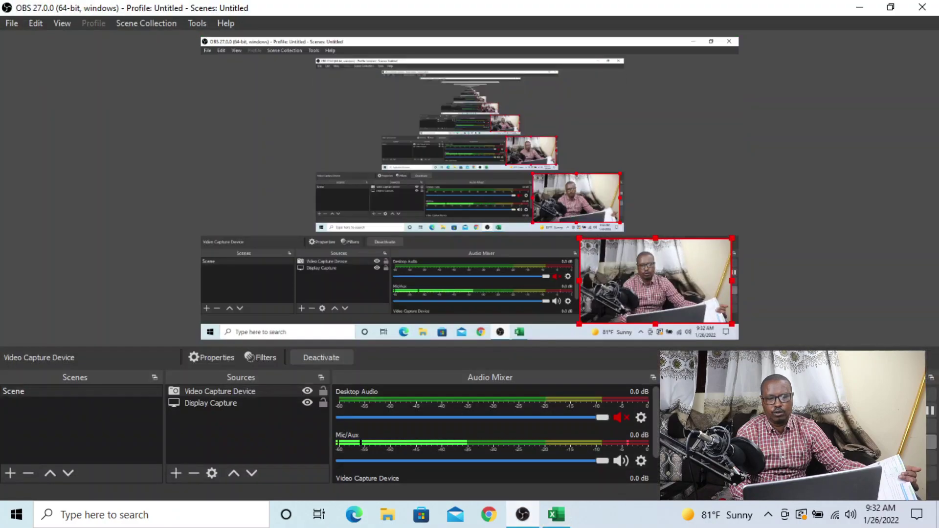